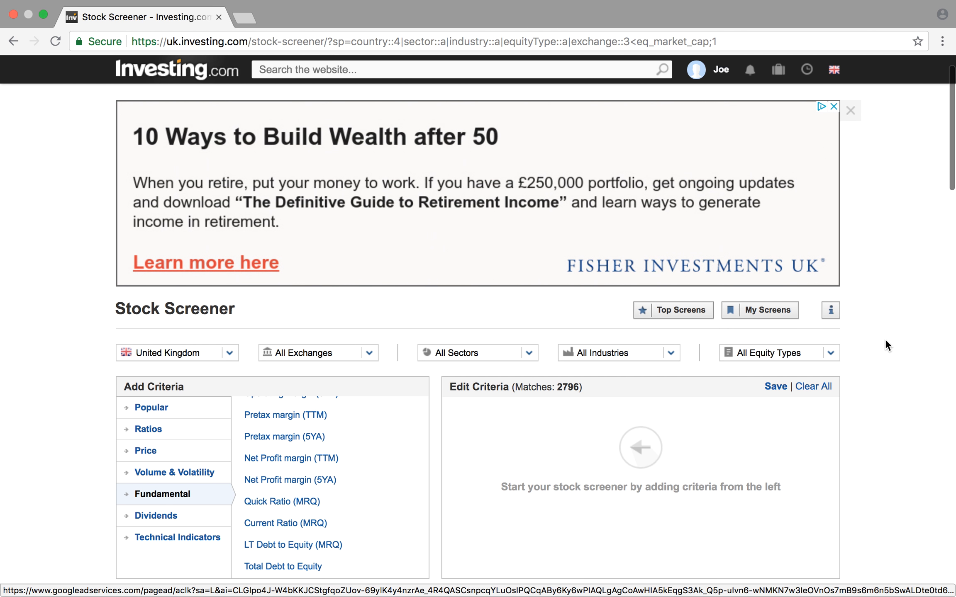
- Look over the stock screener page for United Kingdom stocks, including its filters, criteria lists and results table
scroll(885, 339, down, 1)
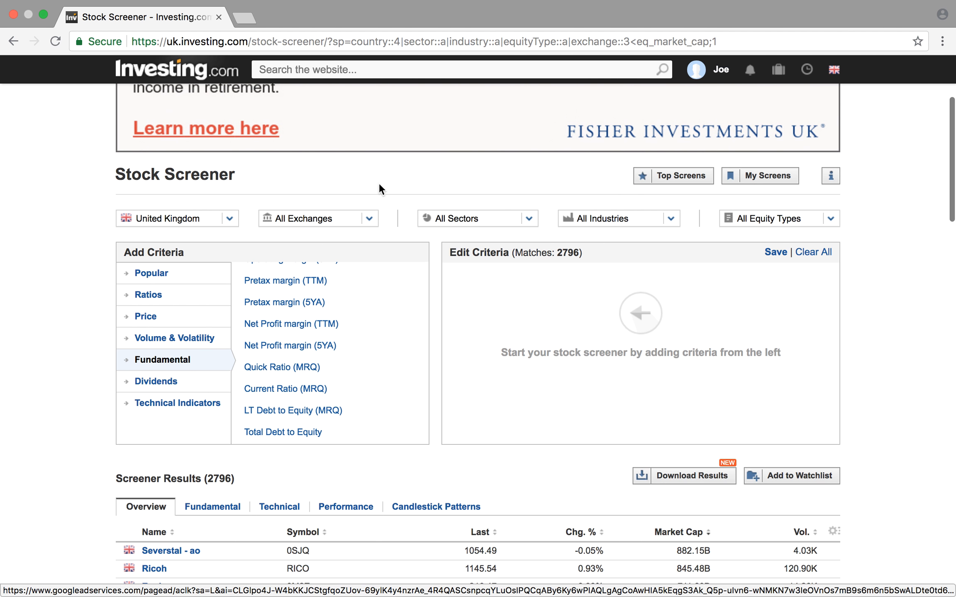
scroll(890, 351, down, 1)
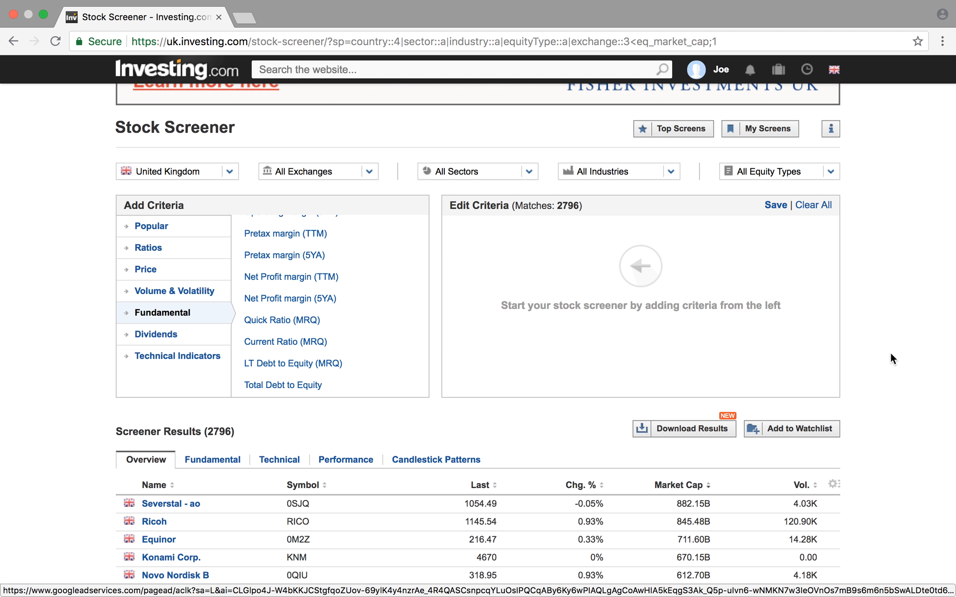
scroll(890, 355, down, 4)
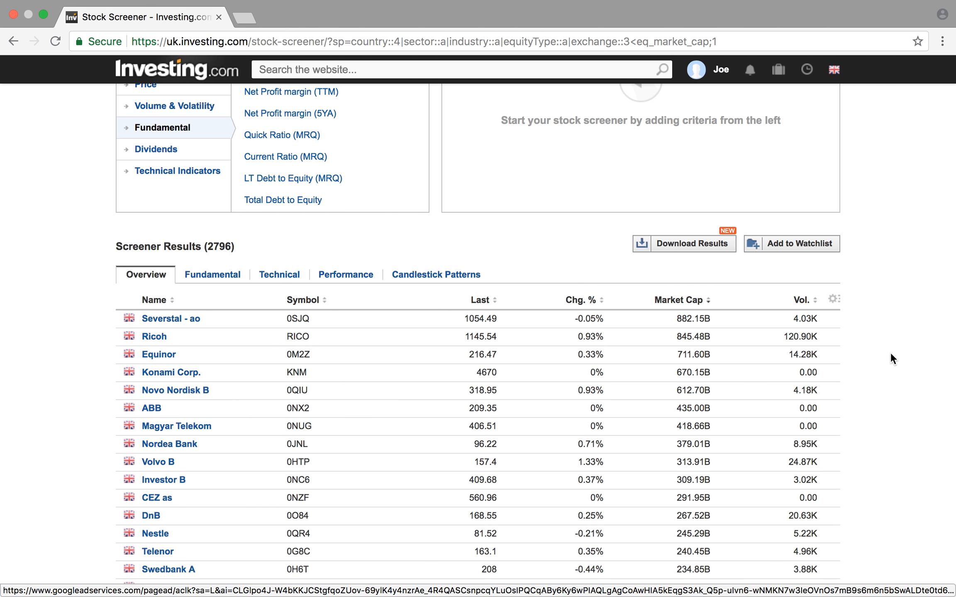
scroll(890, 354, up, 8)
scroll(891, 354, down, 3)
scroll(890, 355, up, 2)
scroll(891, 354, up, 1)
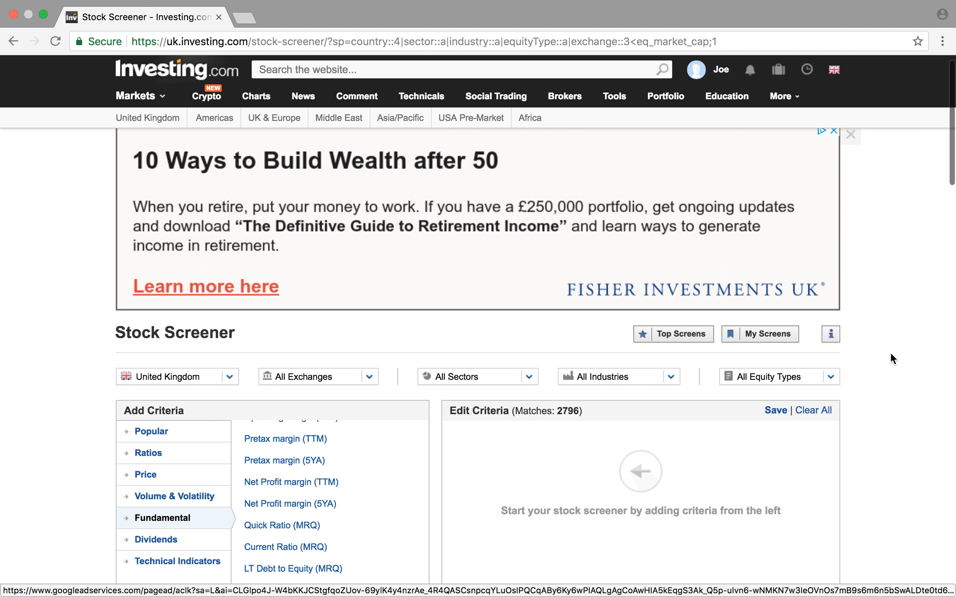
scroll(890, 354, down, 5)
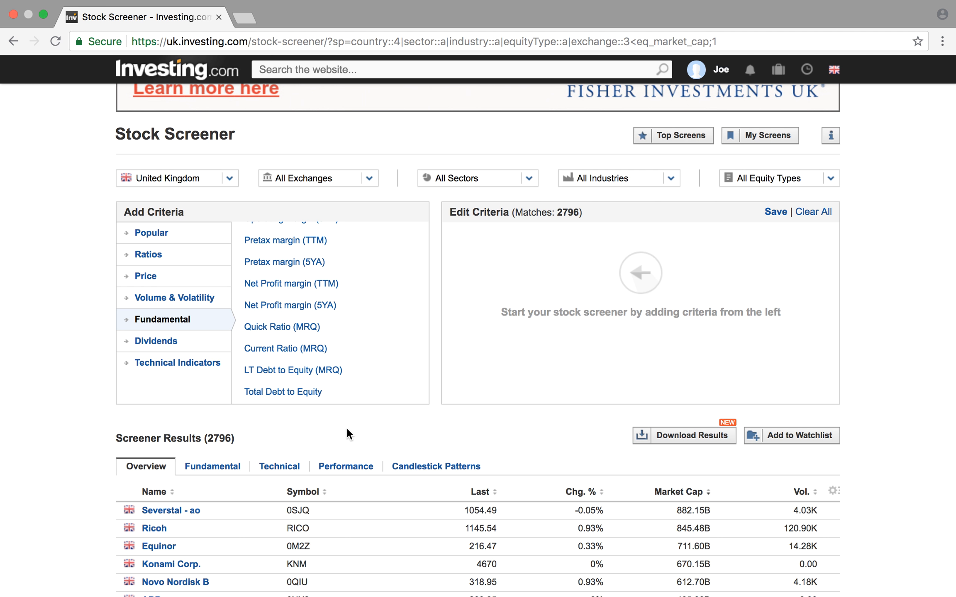
scroll(346, 434, up, 2)
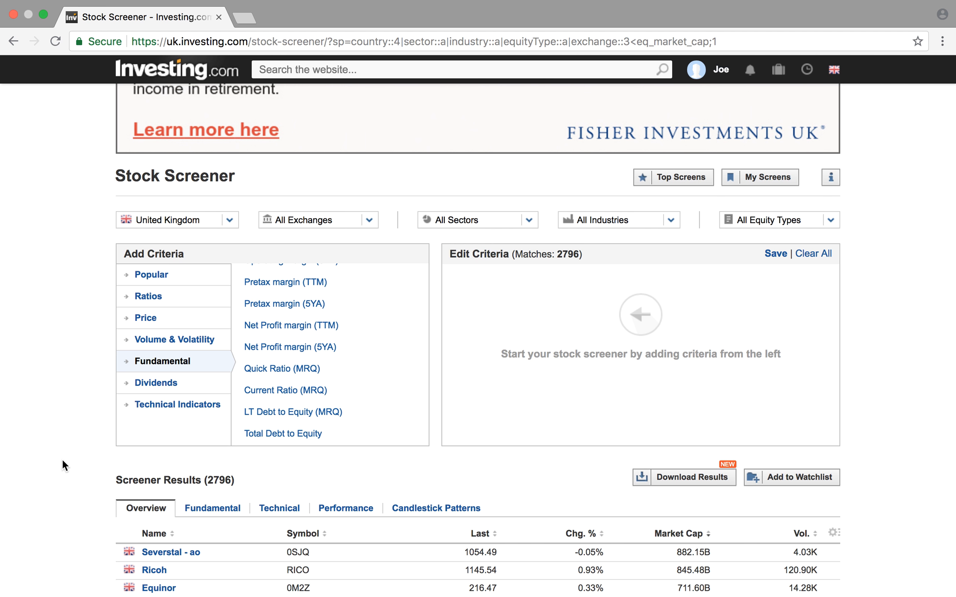
scroll(63, 461, down, 5)
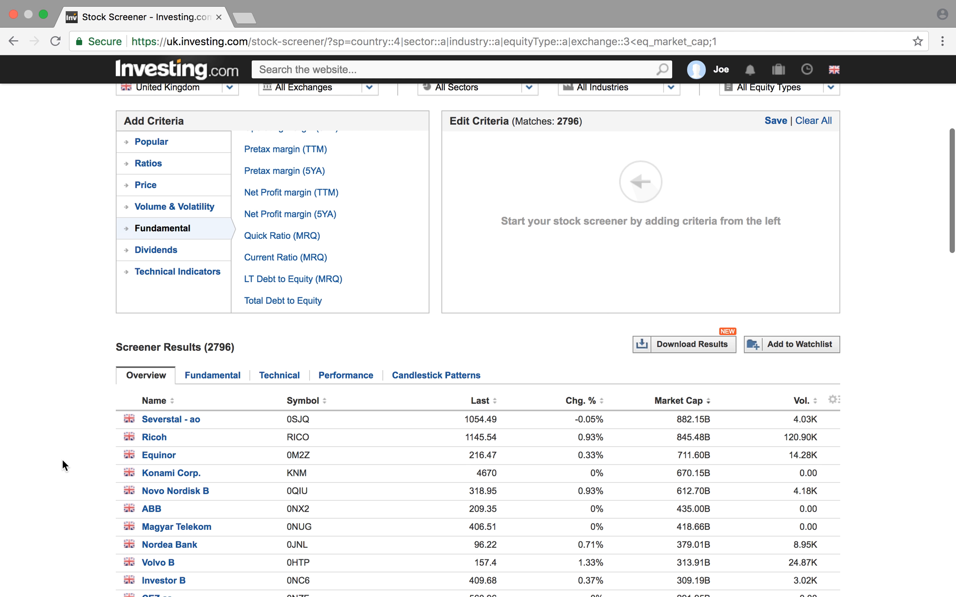
scroll(61, 457, up, 7)
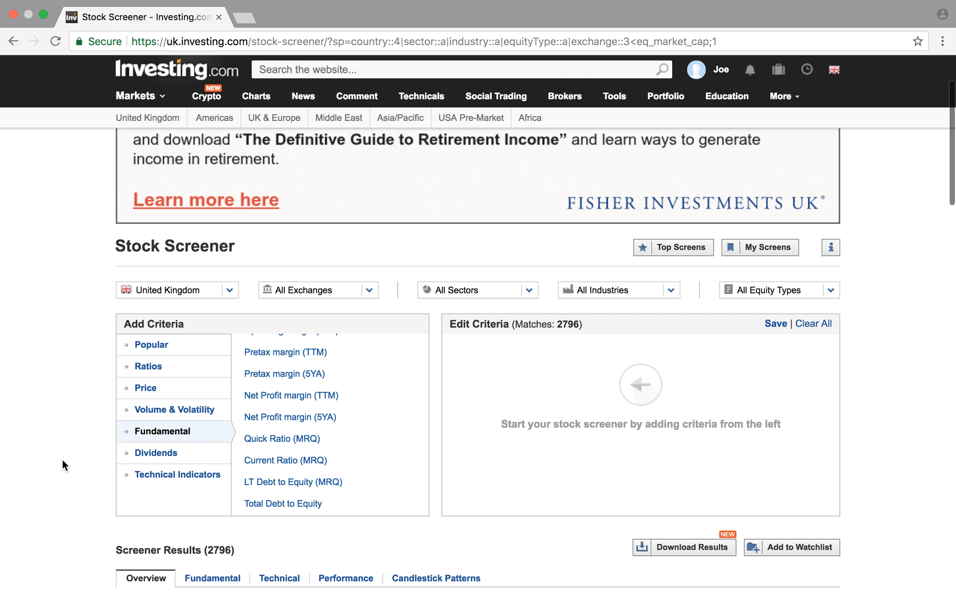
- Limit the screener to the London exchange and look over the results list
click(369, 291)
click(341, 328)
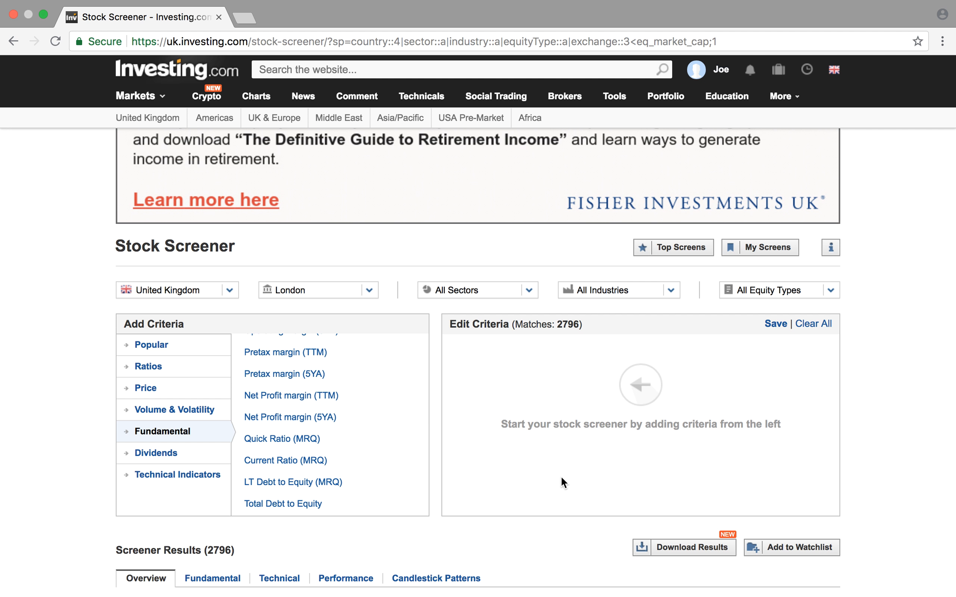
scroll(562, 477, down, 3)
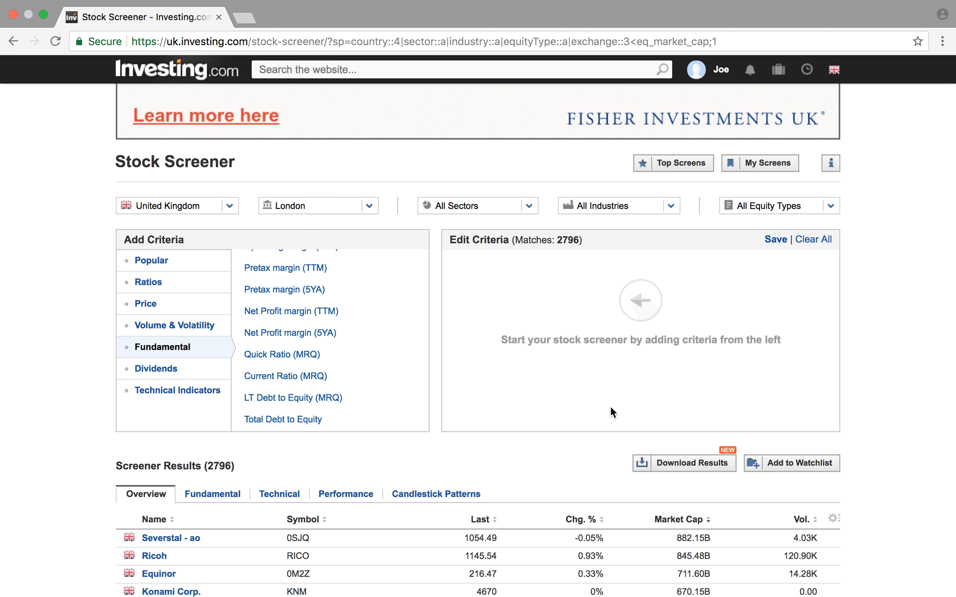
scroll(610, 406, down, 5)
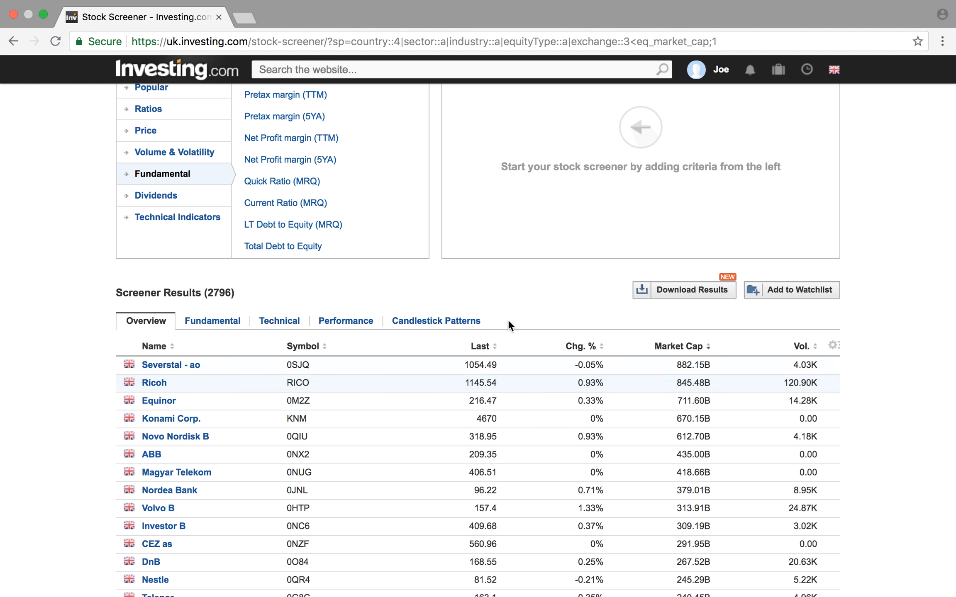
scroll(528, 302, up, 5)
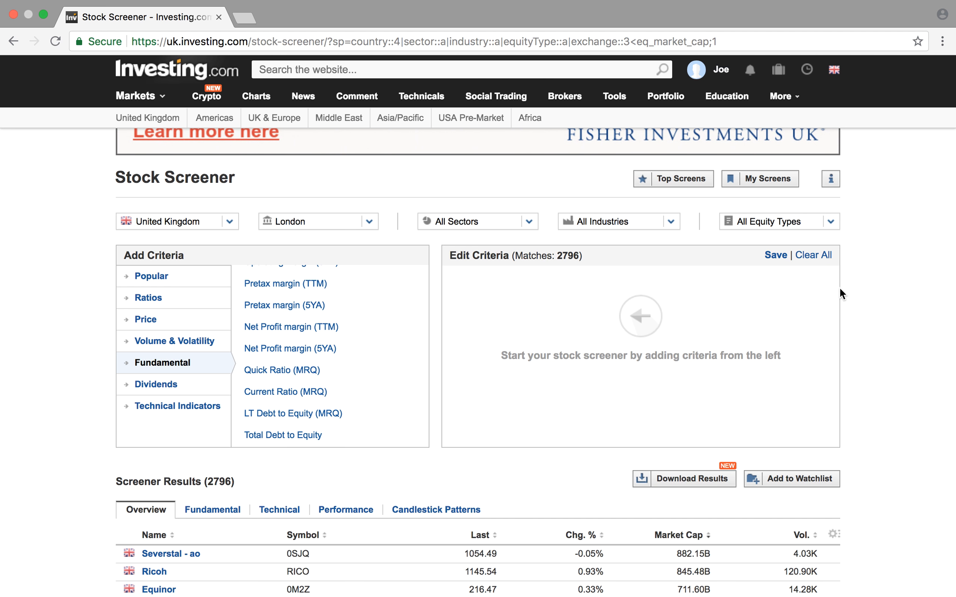
- Add the Market Cap criterion from the fundamental criteria and set its minimum to about 534.36M
scroll(341, 354, up, 3)
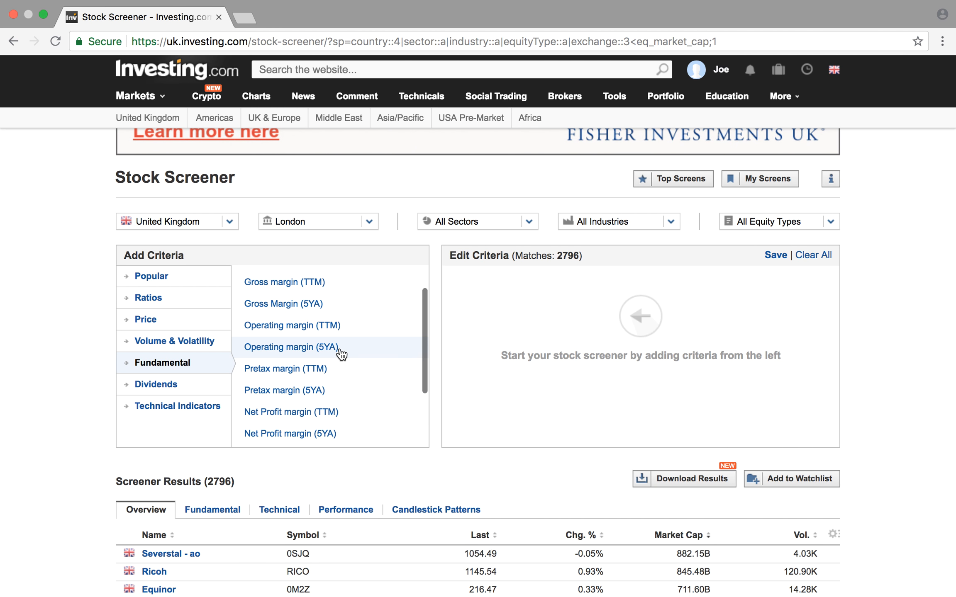
scroll(338, 352, up, 2)
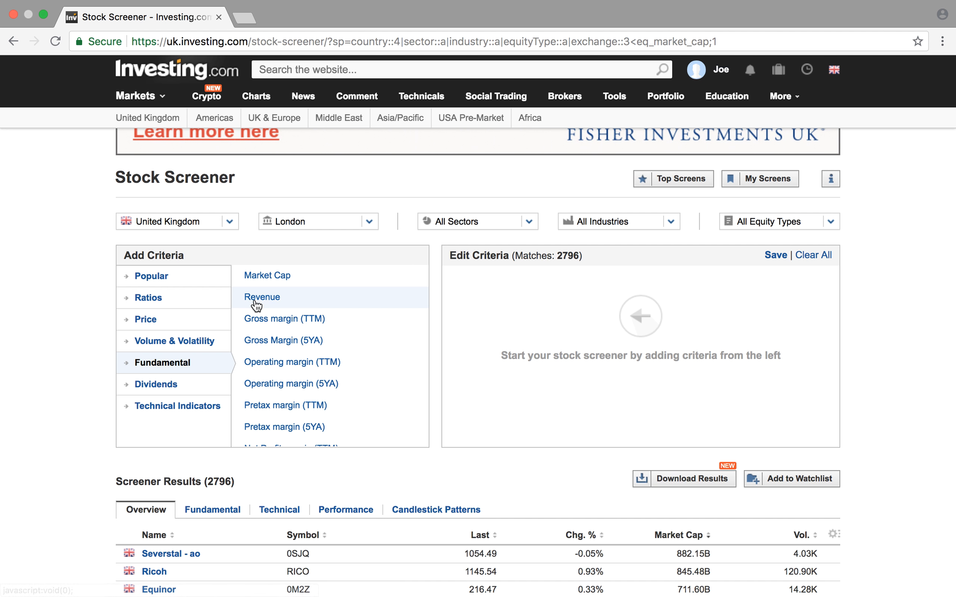
click(301, 276)
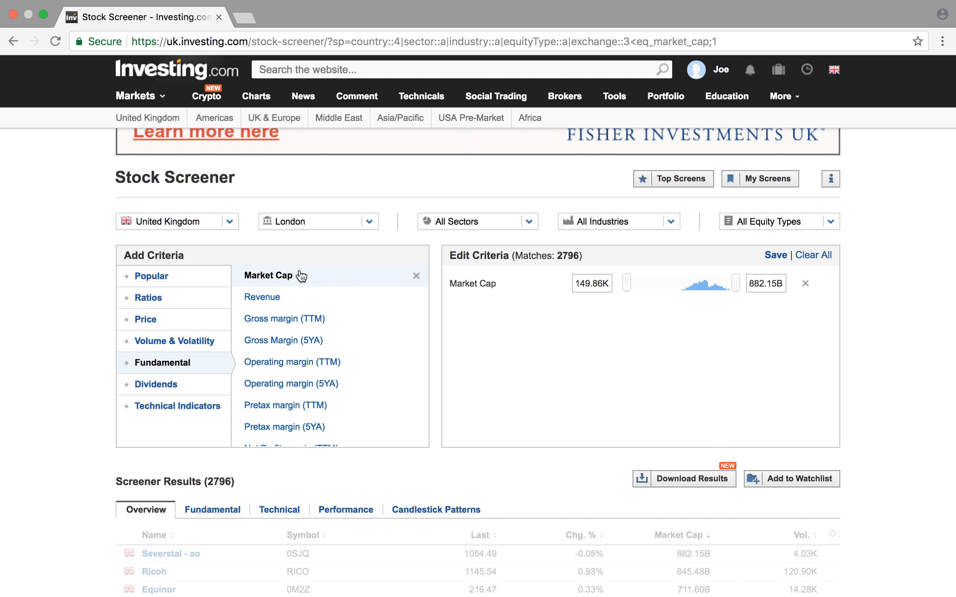
click(602, 284)
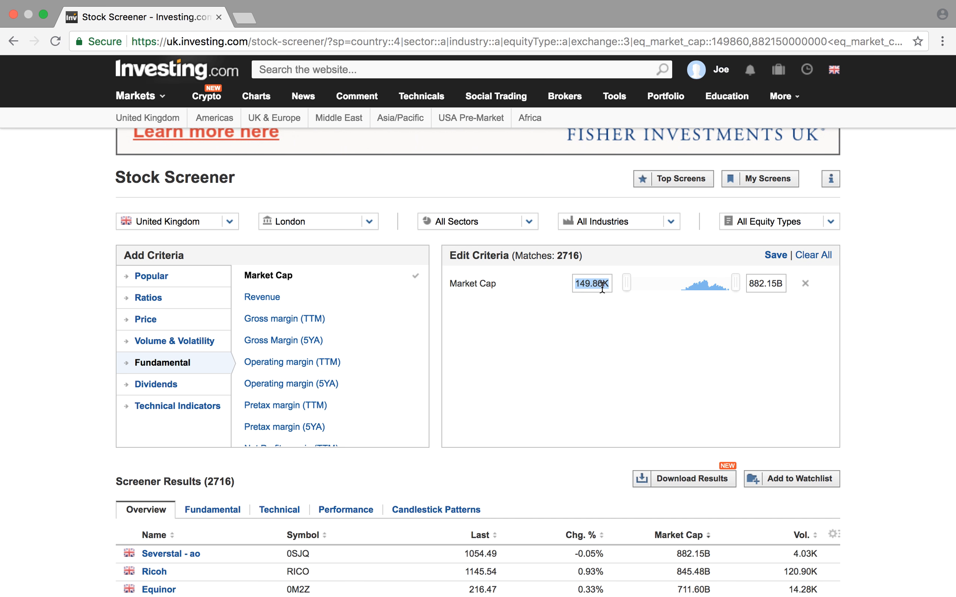
text(500)
key(Return)
drag(628, 283, 710, 285)
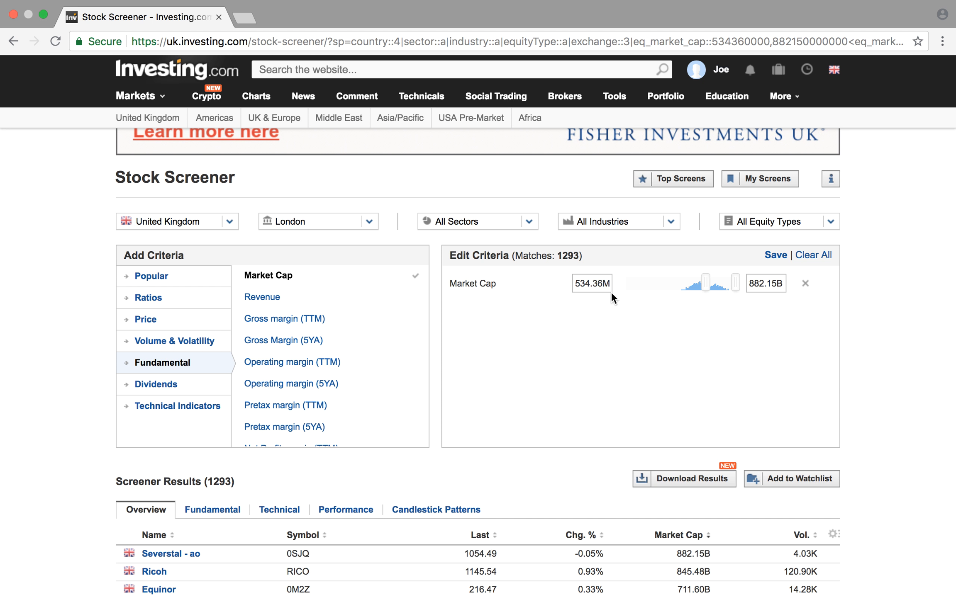
- Add the P/E Ratio criterion from the popular criteria and set its maximum to 30
scroll(692, 355, down, 3)
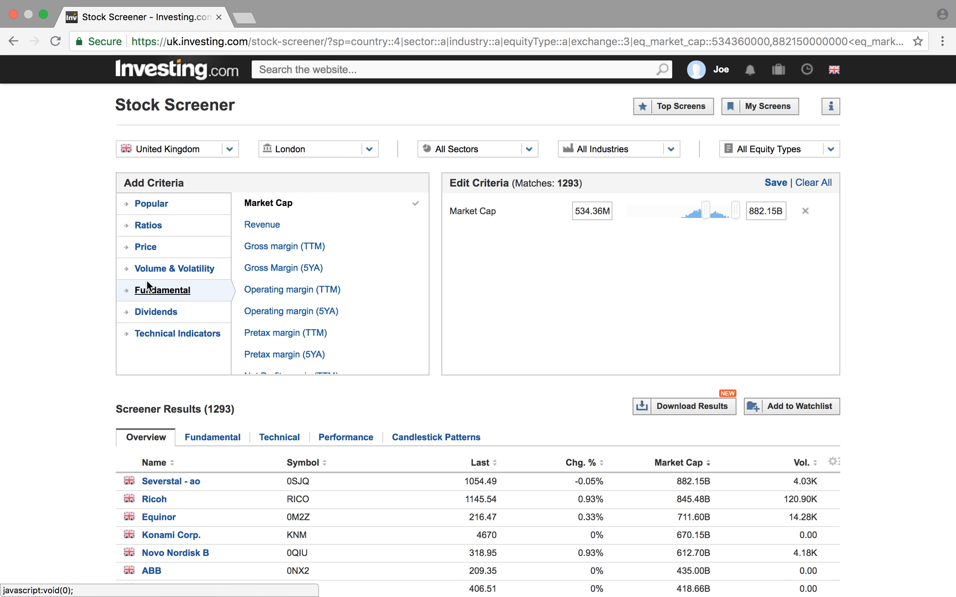
scroll(281, 250, up, 3)
scroll(281, 248, down, 2)
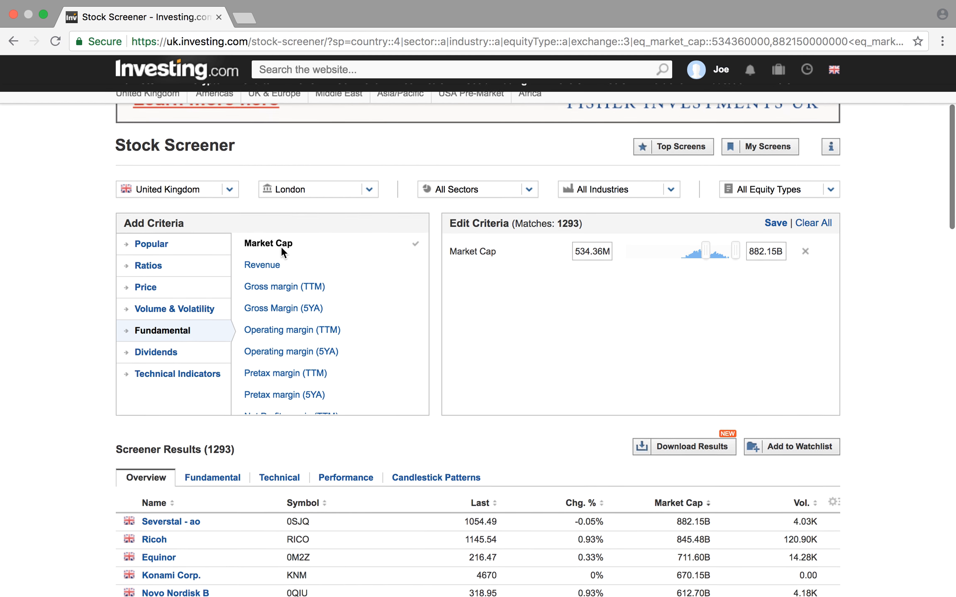
click(196, 233)
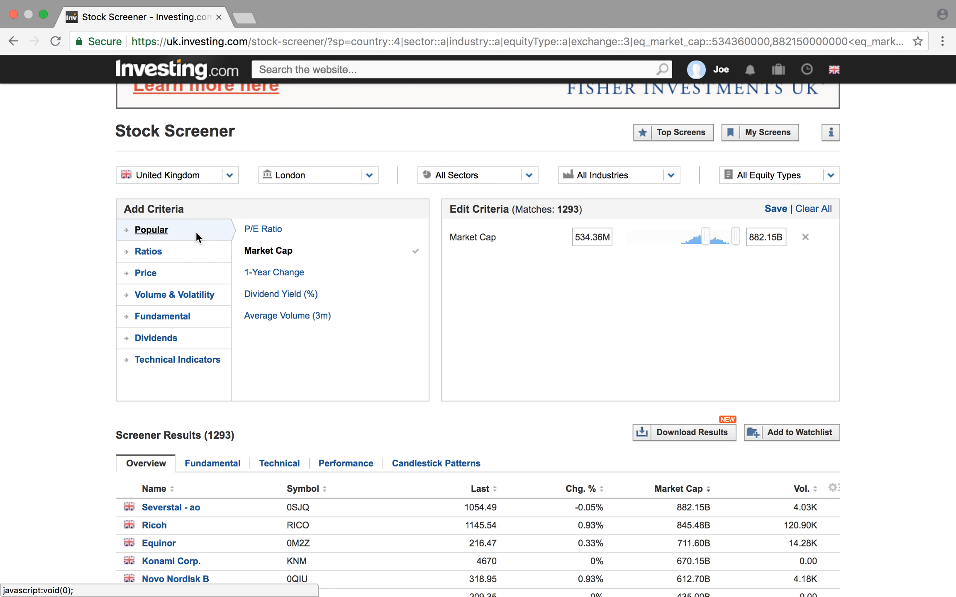
click(337, 237)
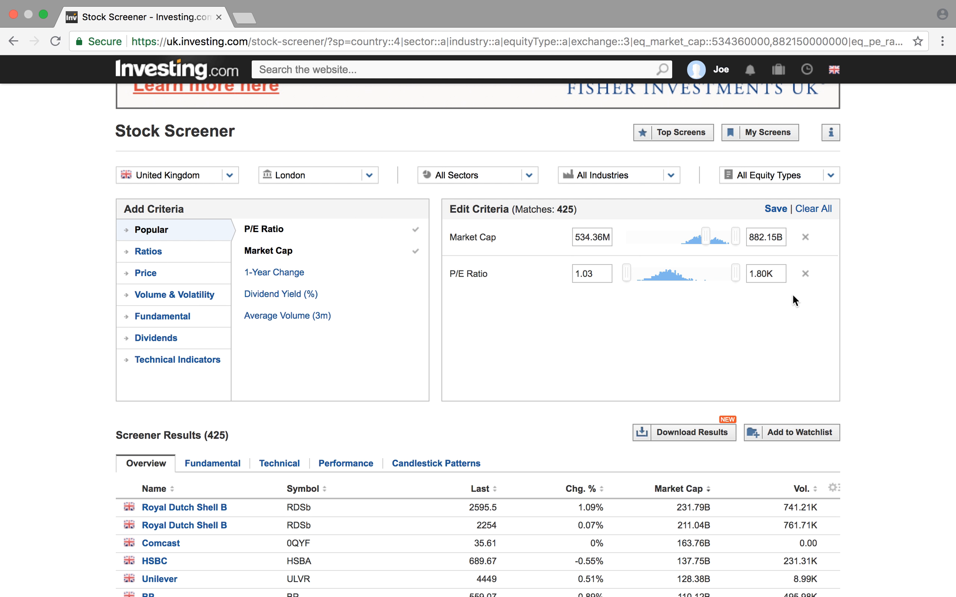
drag(779, 273, 749, 273)
text(30)
key(Return)
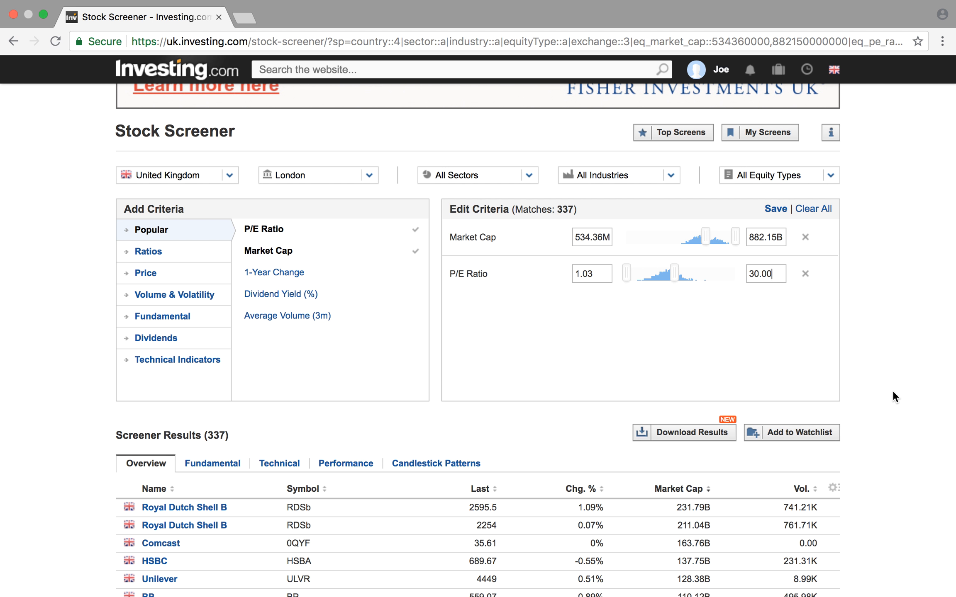
- Add the Price to Book (MRQ) criterion from the ratios and set its maximum to 4
scroll(892, 390, down, 2)
scroll(892, 390, up, 2)
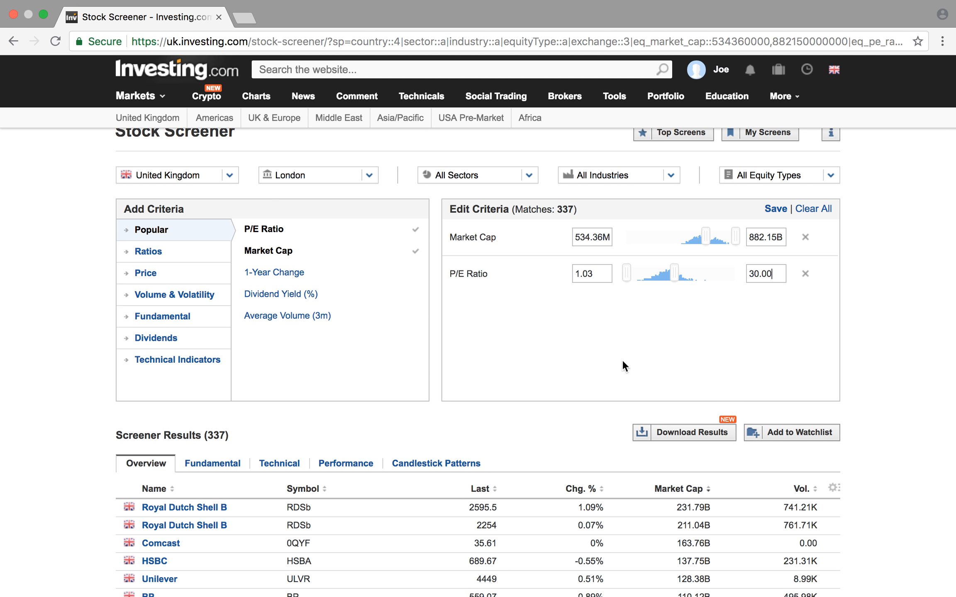
click(201, 252)
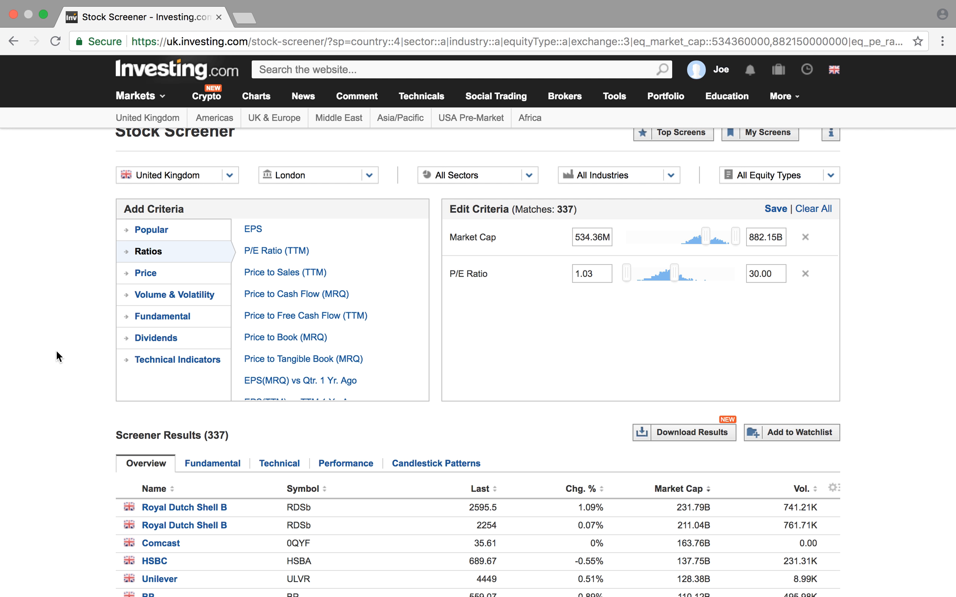
click(348, 346)
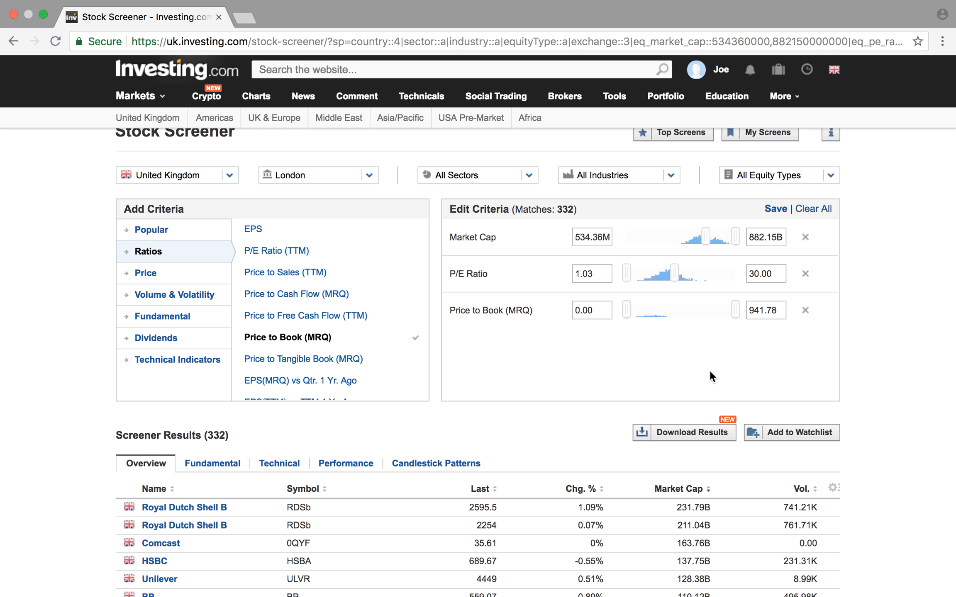
double_click(784, 310)
text(4)
key(Return)
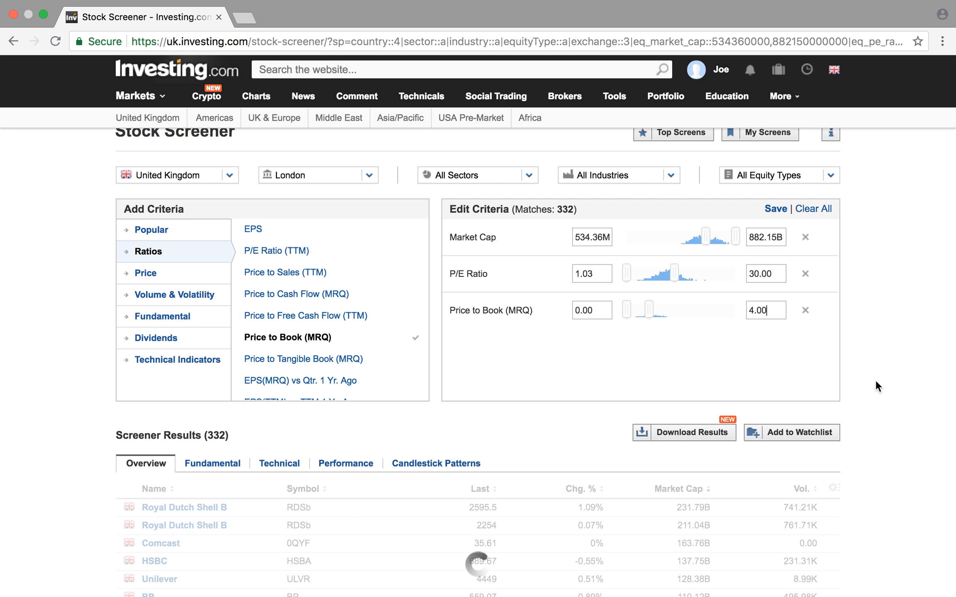
- Add the Price to Sales (TTM) criterion from the ratios and set its maximum to 4
scroll(875, 381, down, 1)
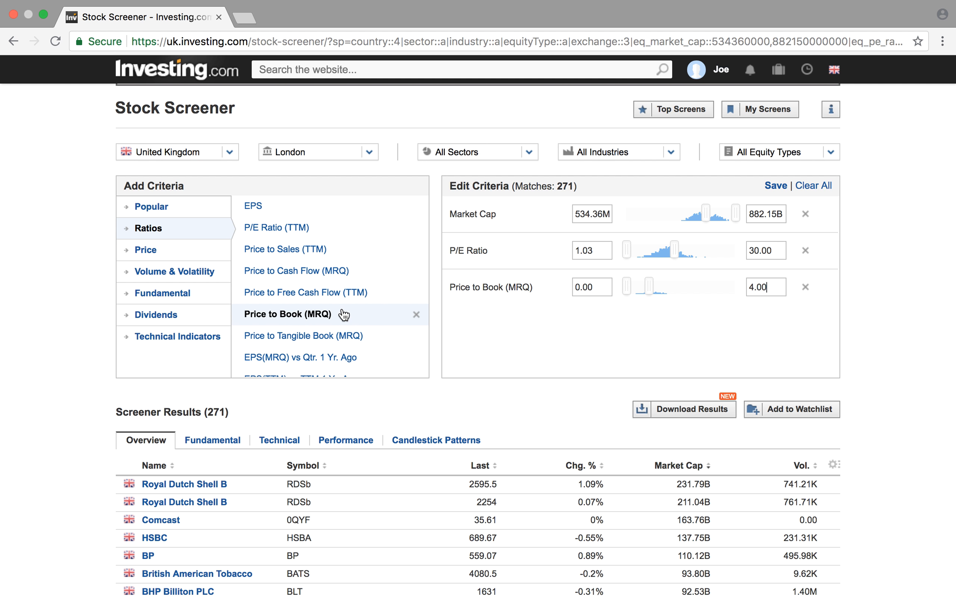
scroll(344, 315, down, 3)
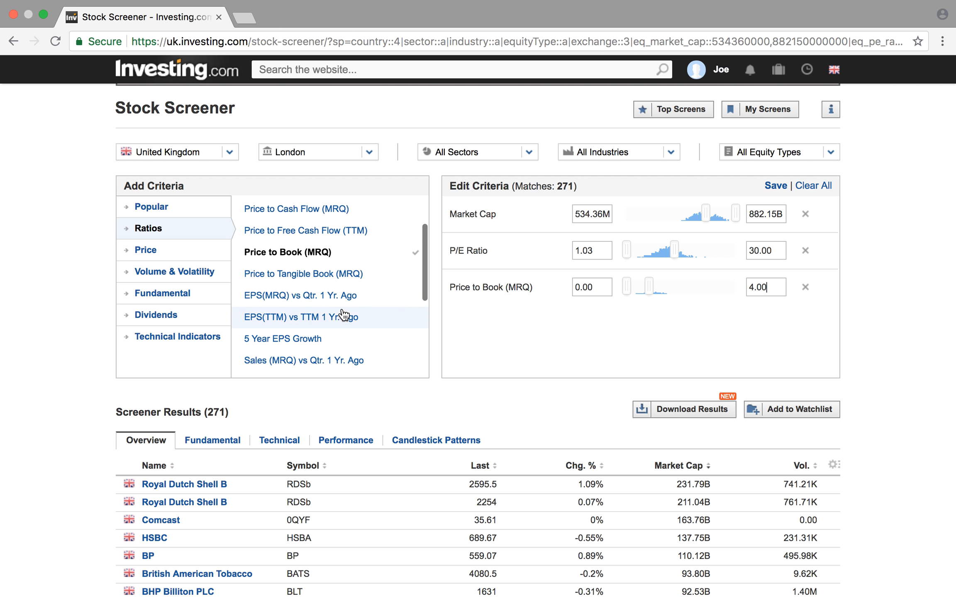
scroll(343, 315, up, 3)
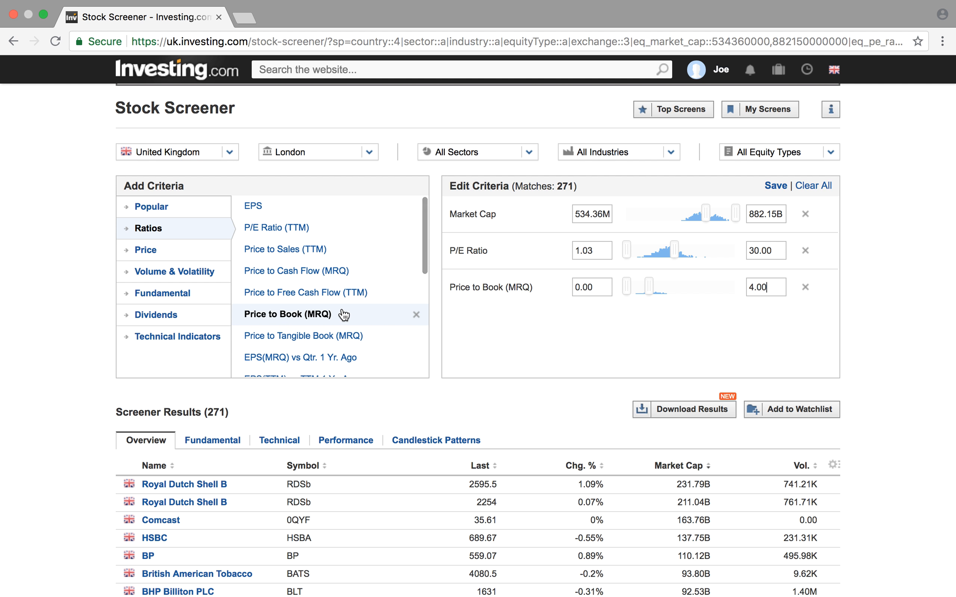
click(360, 257)
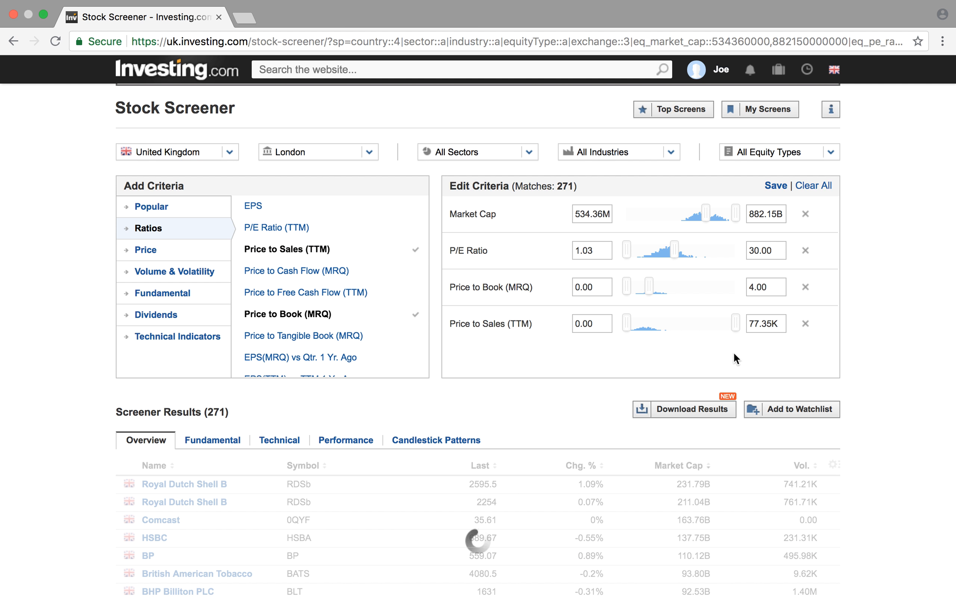
double_click(781, 323)
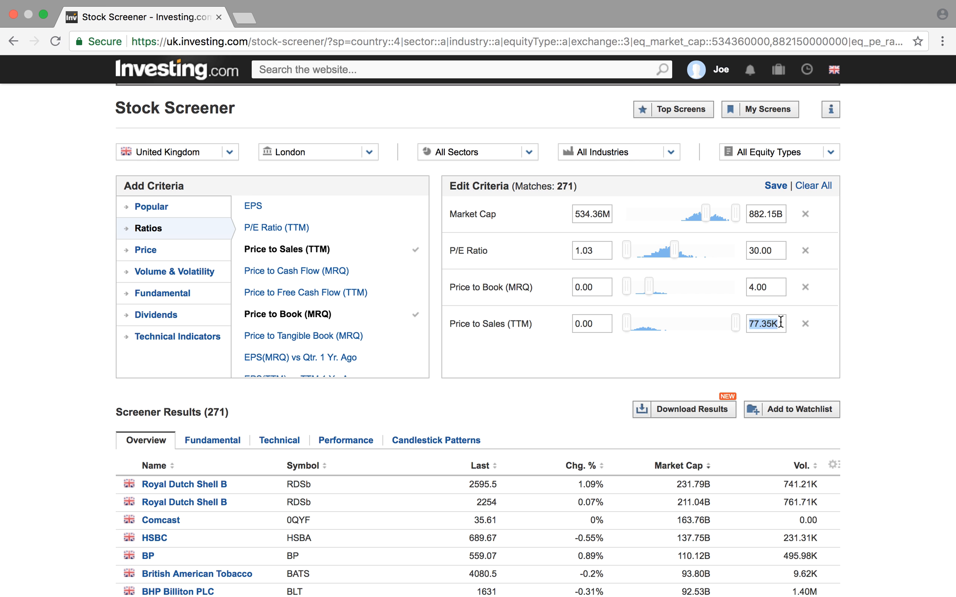
text(4)
key(Return)
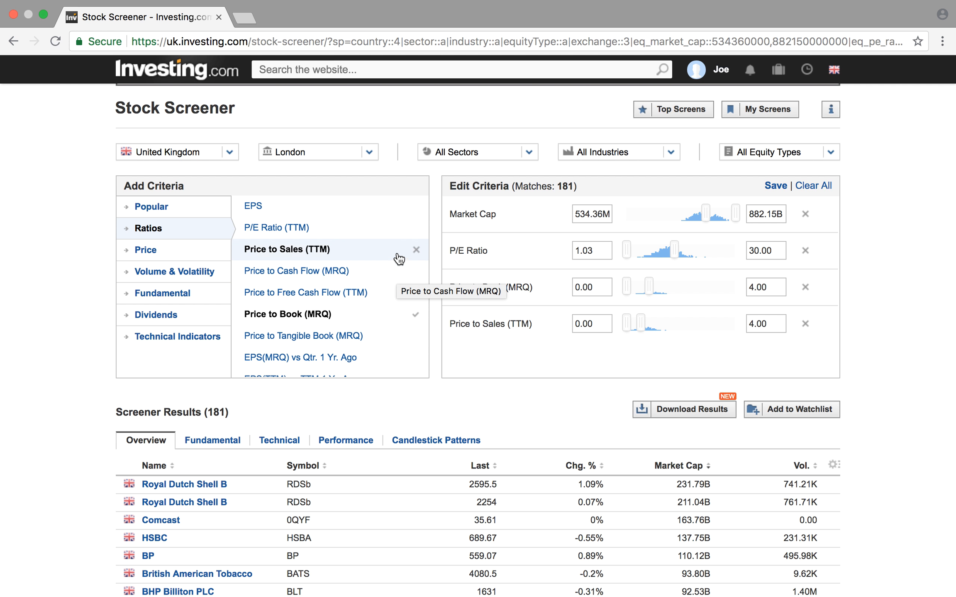
- Add the Price to Cash Flow (MRQ) criterion from the ratios and set its maximum to 50
click(390, 273)
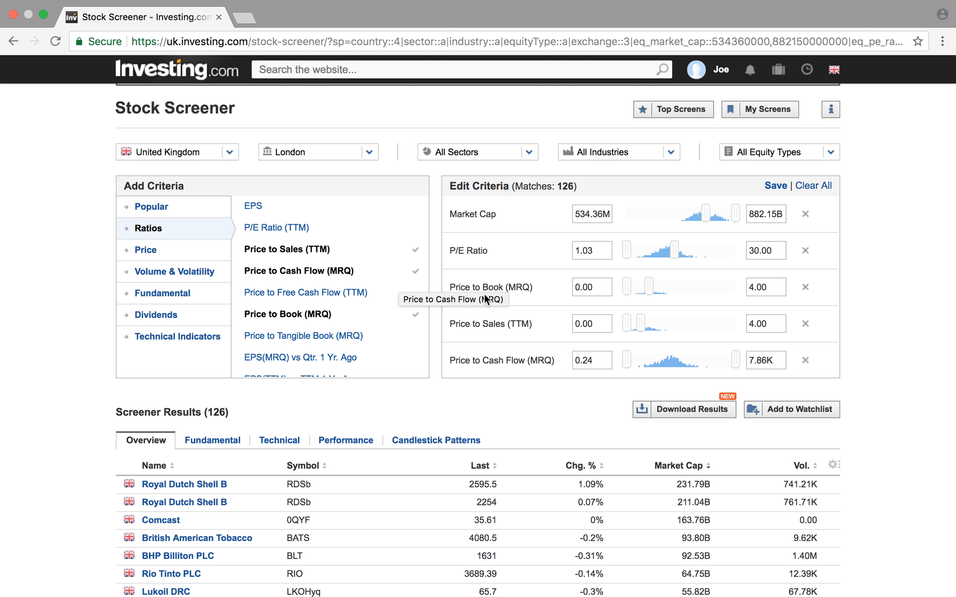
scroll(710, 314, down, 2)
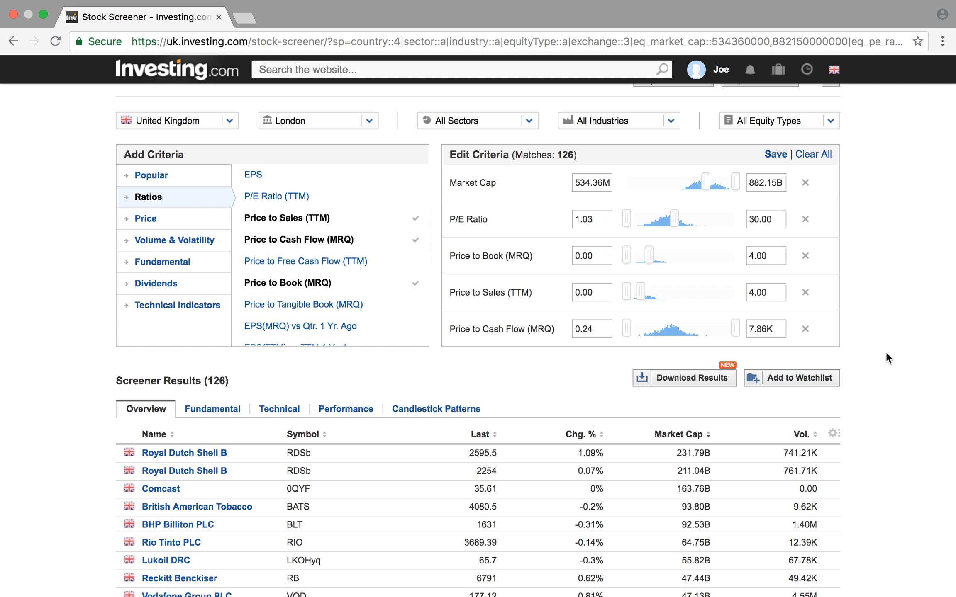
scroll(886, 352, down, 1)
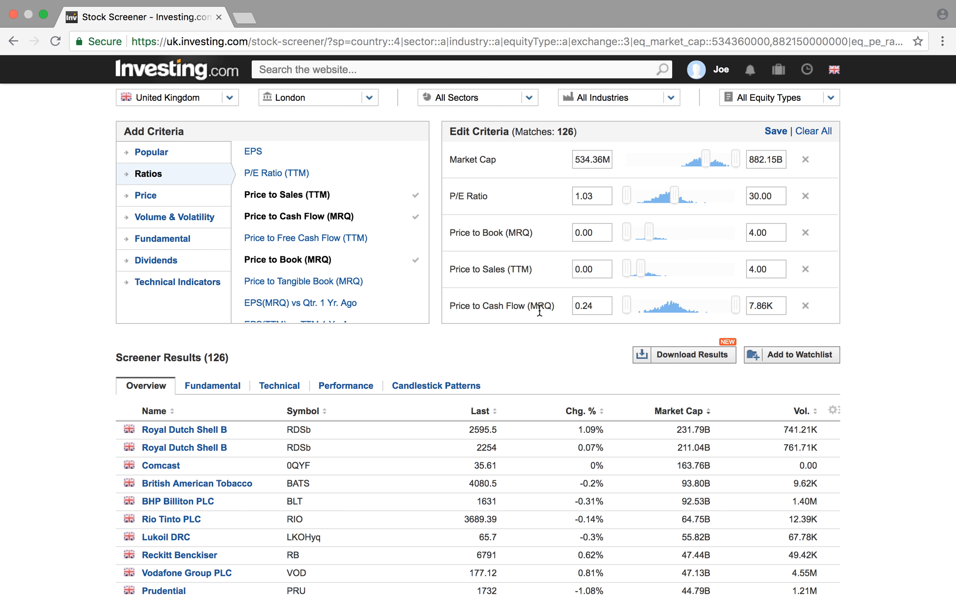
scroll(524, 310, down, 1)
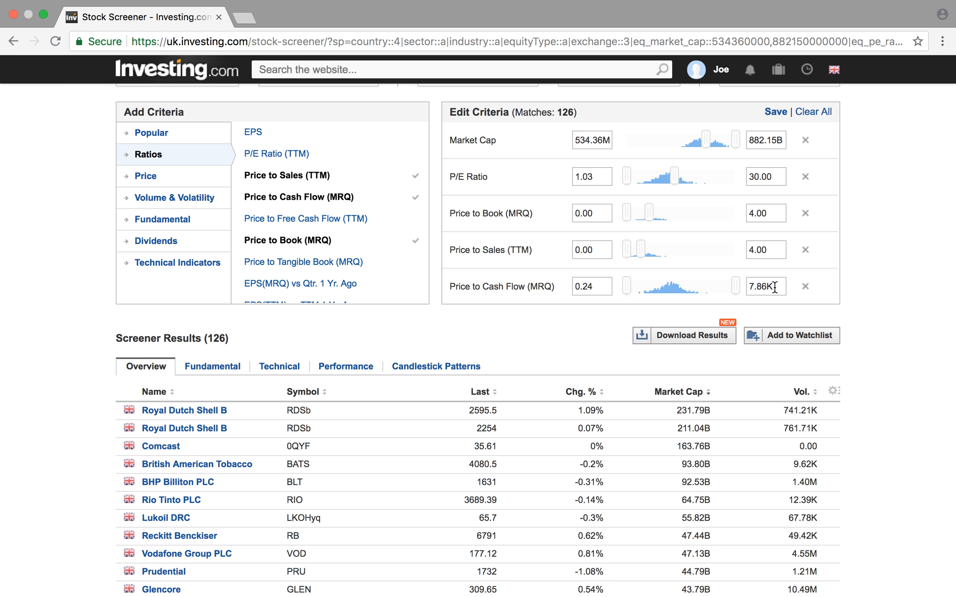
drag(774, 286, 748, 287)
text(50)
key(Return)
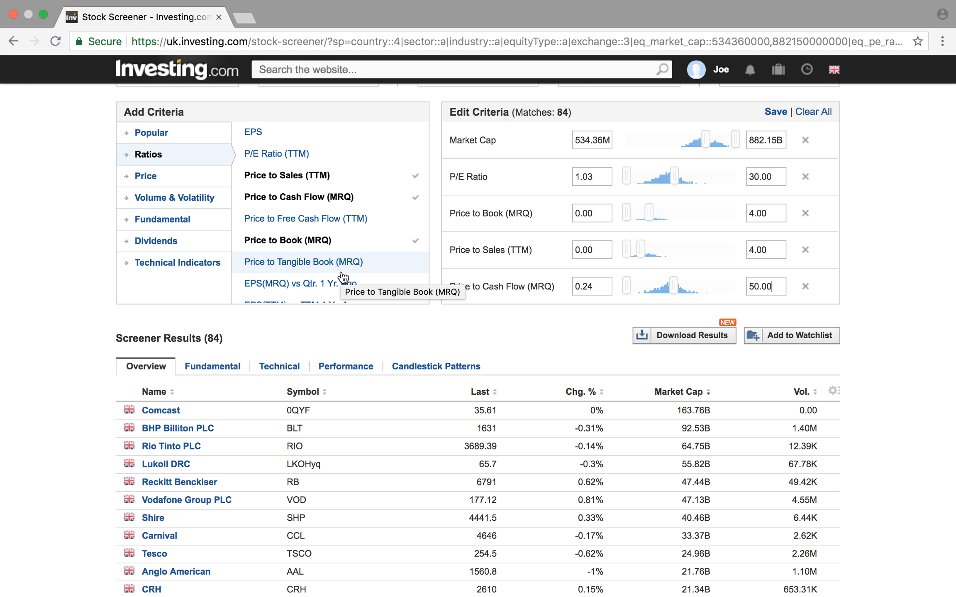
- Add the Payout Ratio criterion from the dividend criteria and set its maximum to 60
click(213, 245)
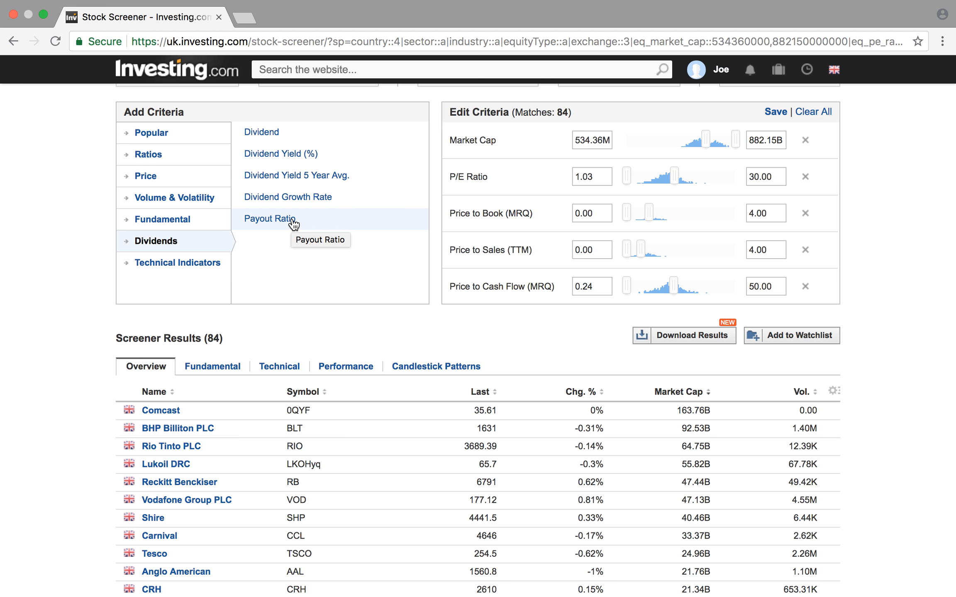
click(374, 227)
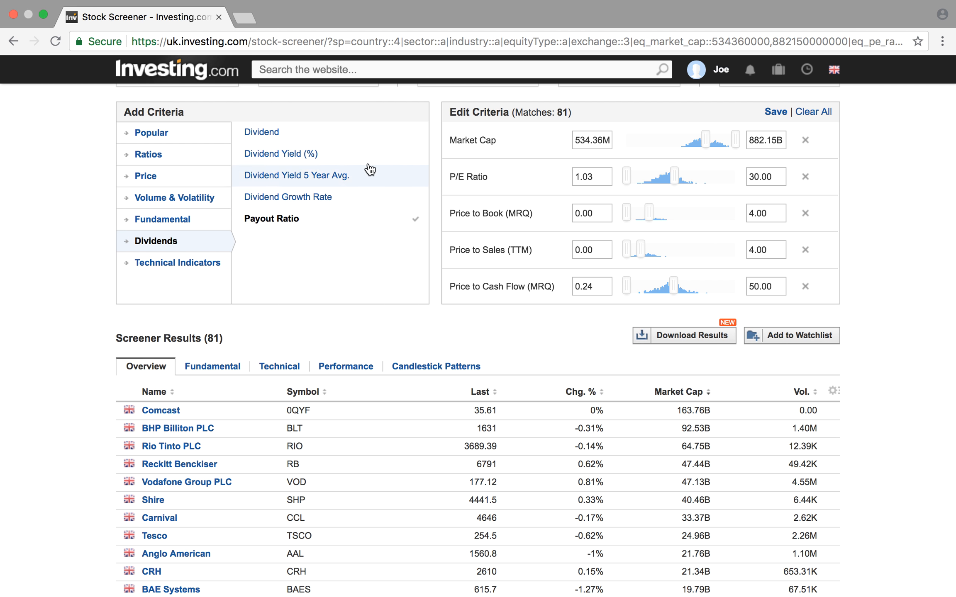
scroll(594, 263, down, 2)
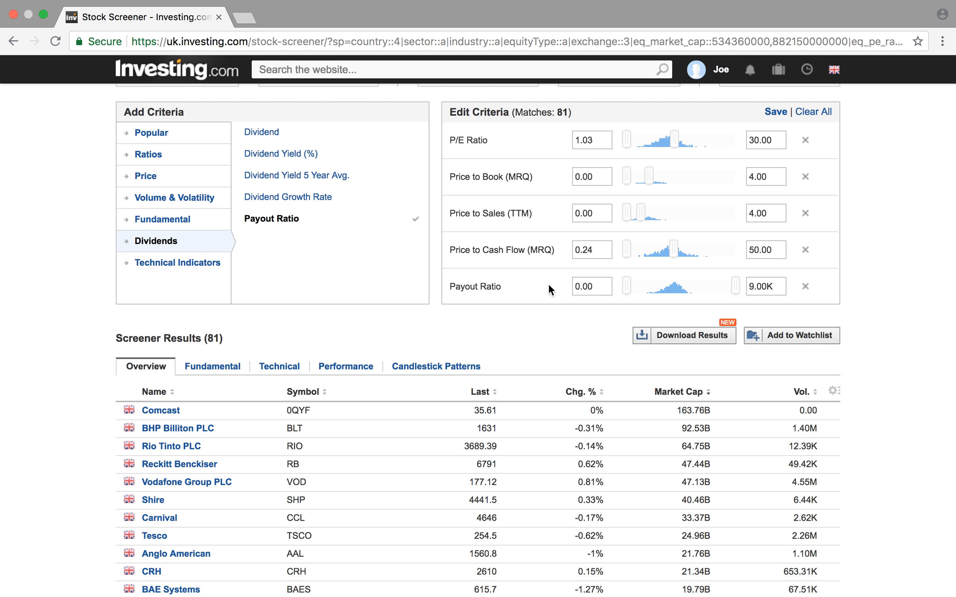
drag(781, 292, 750, 287)
text(60.00)
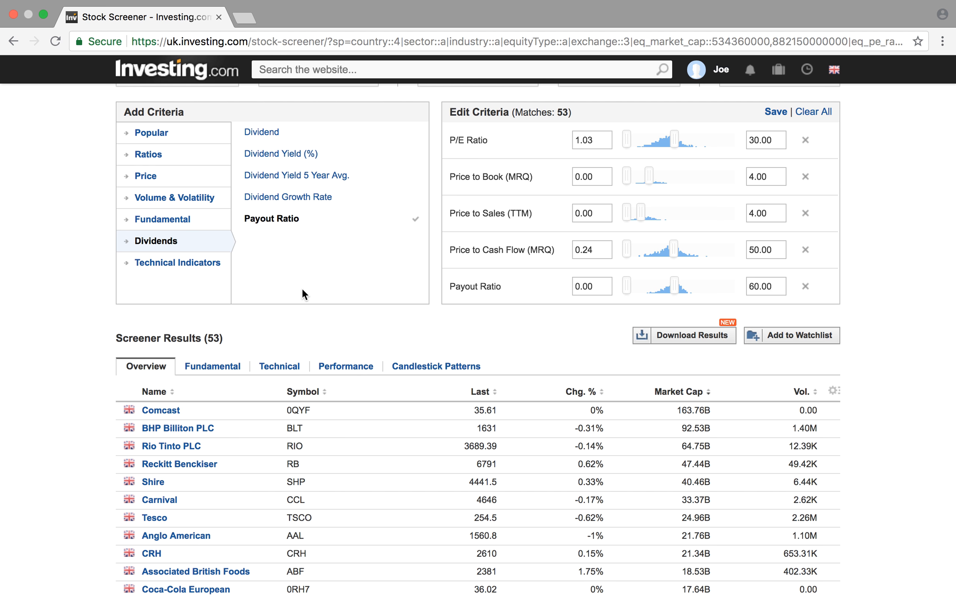
- Add the LT Debt to Equity (MRQ) criterion from the fundamental criteria and set its maximum to 100
click(205, 221)
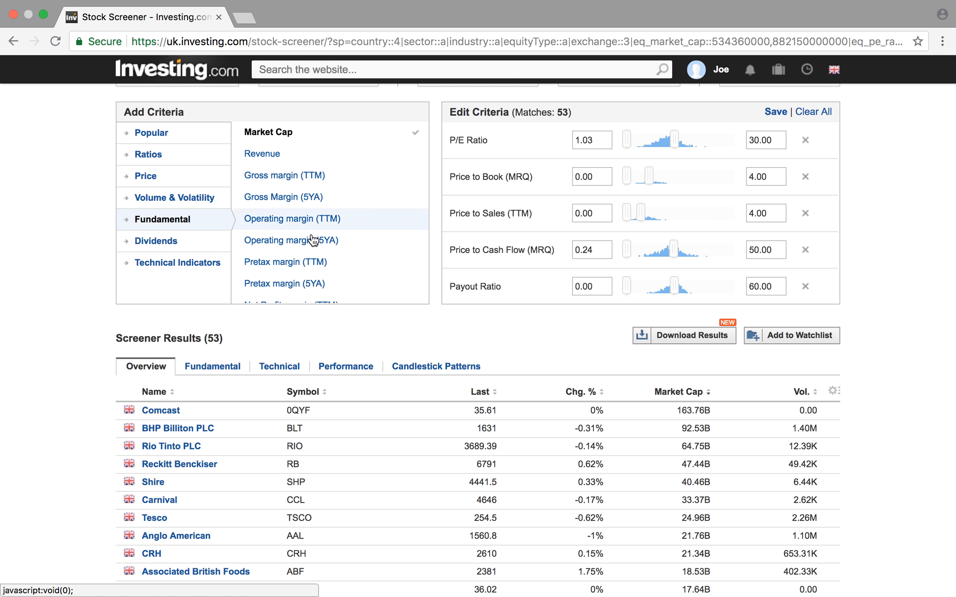
scroll(362, 252, down, 6)
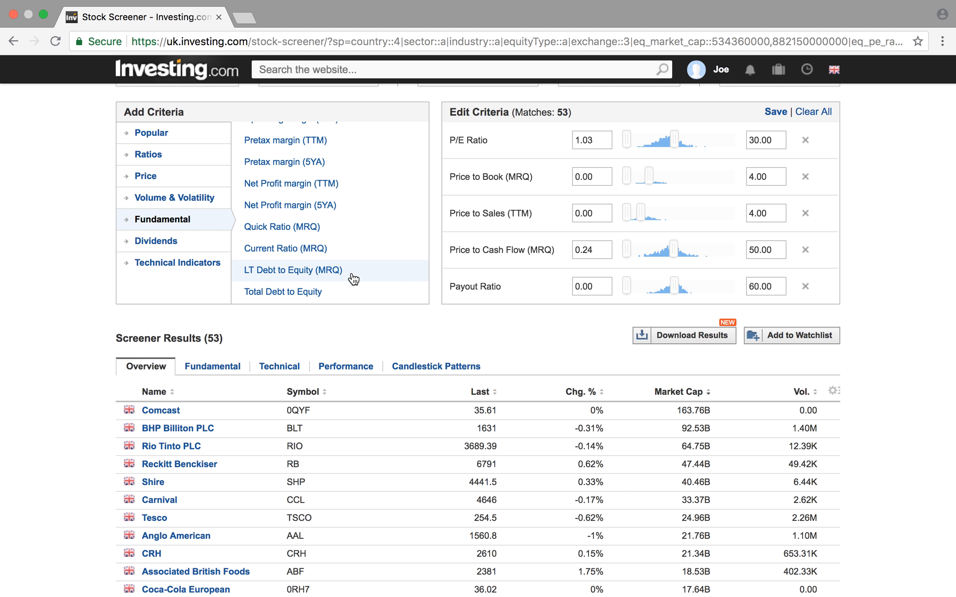
click(364, 270)
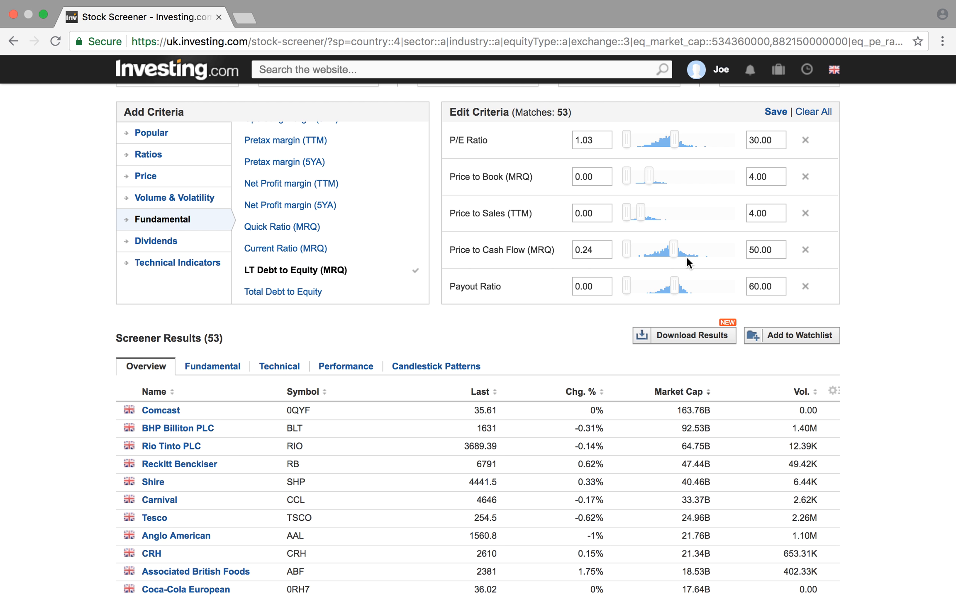
scroll(686, 258, down, 2)
click(779, 286)
double_click(766, 286)
text(100)
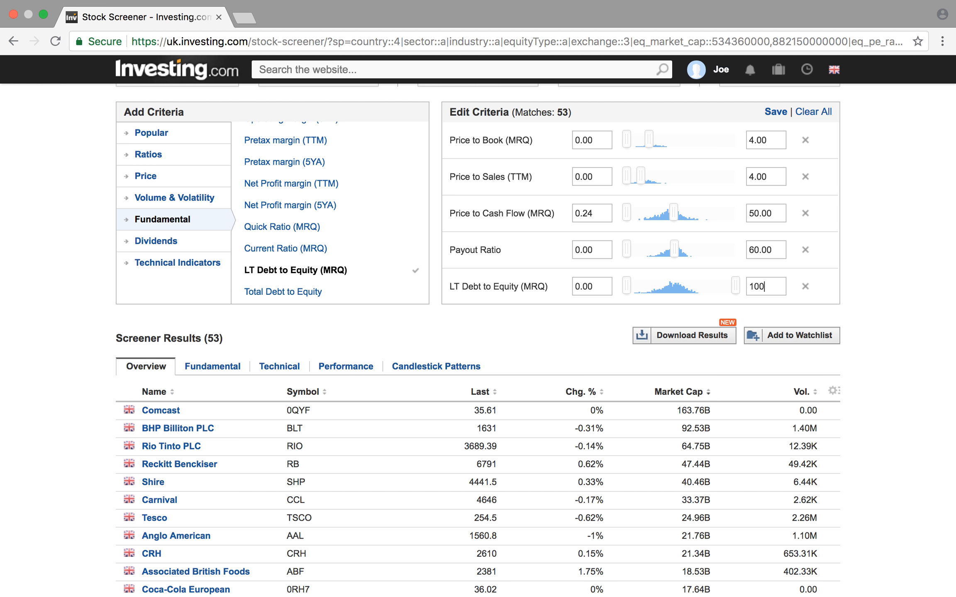
key(Return)
- Try the Dividend Yield (%) criterion from the dividend criteria and remove it from the screen again
scroll(341, 334, up, 2)
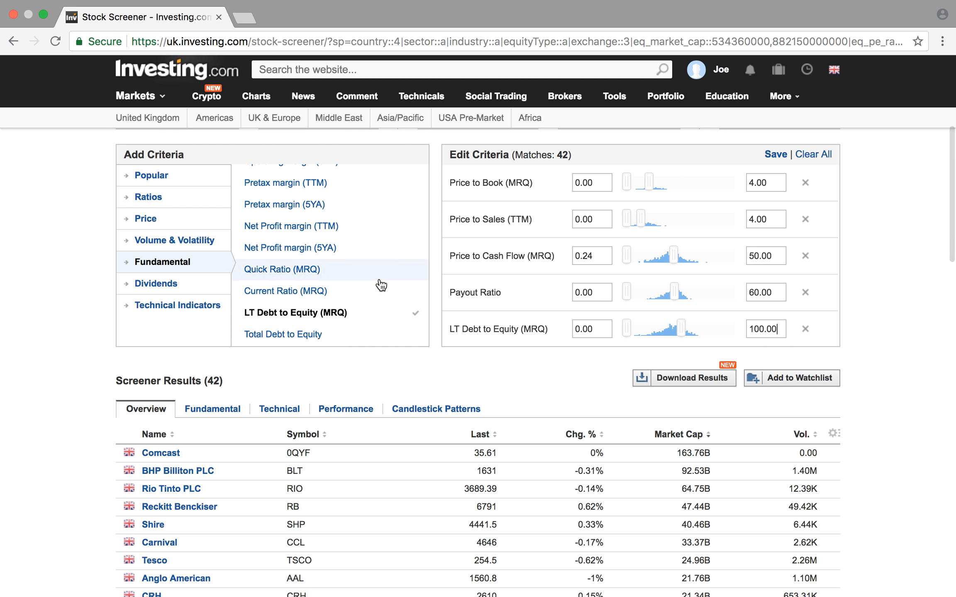
scroll(377, 284, up, 3)
click(193, 287)
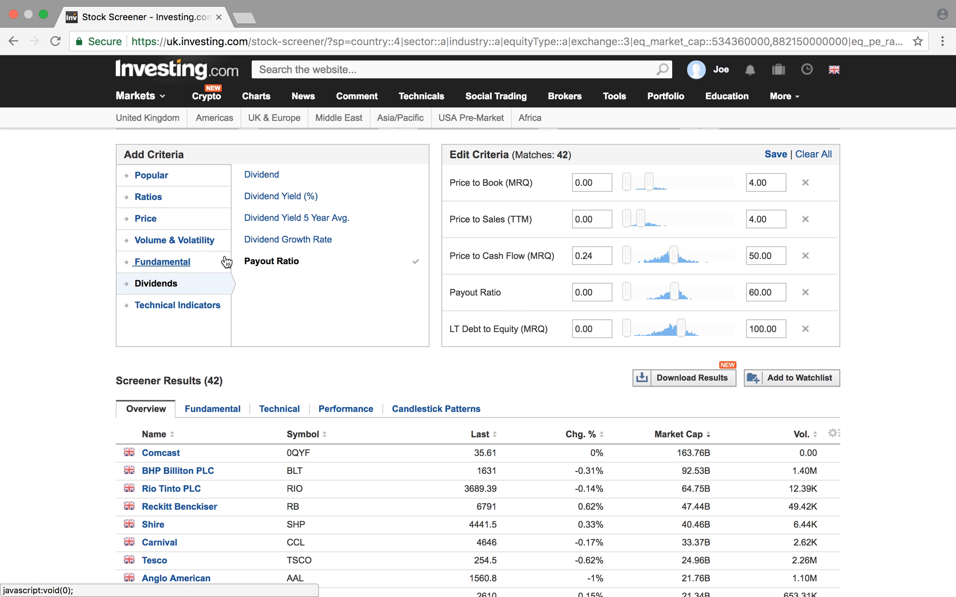
click(376, 203)
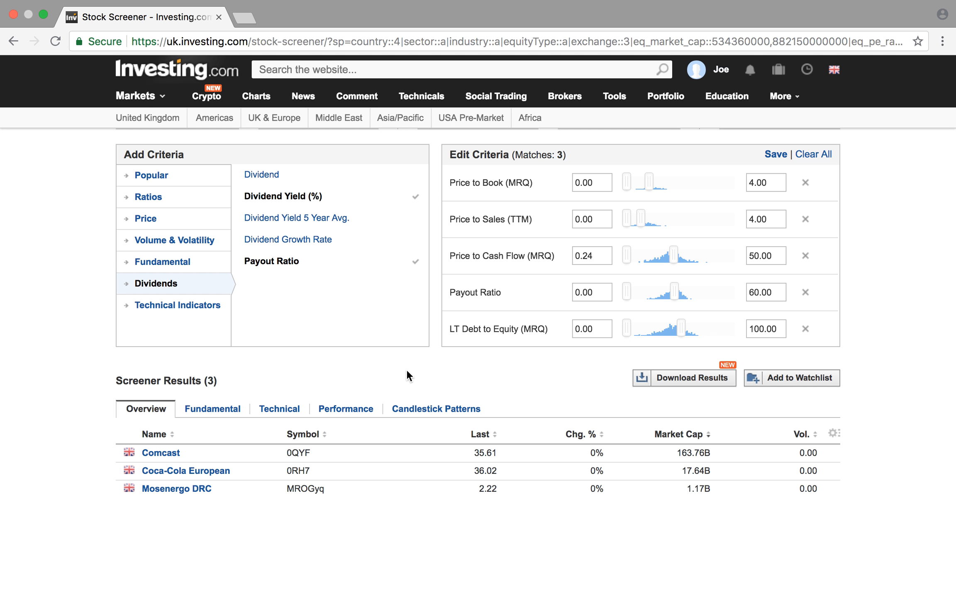
scroll(665, 271, down, 2)
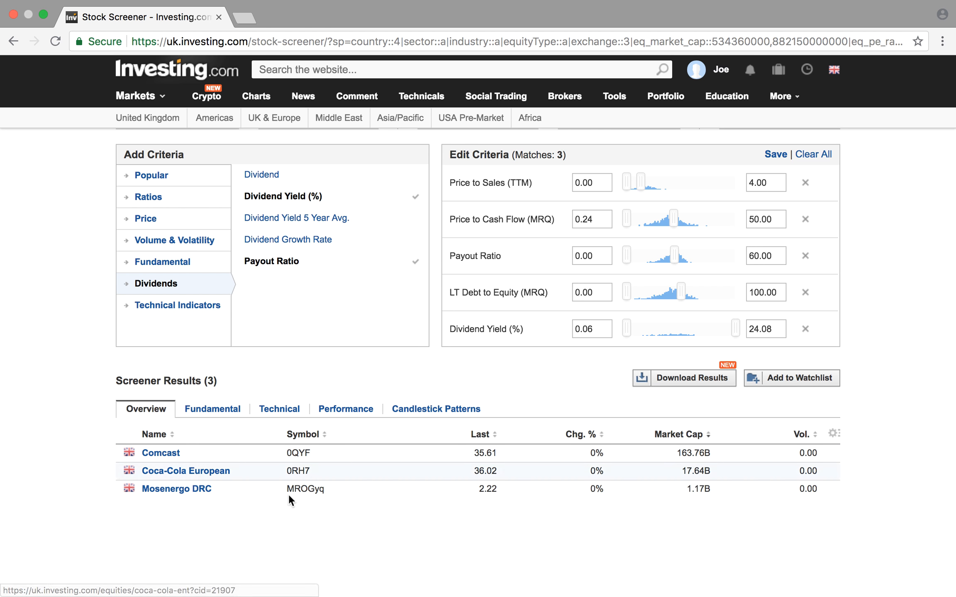
click(805, 330)
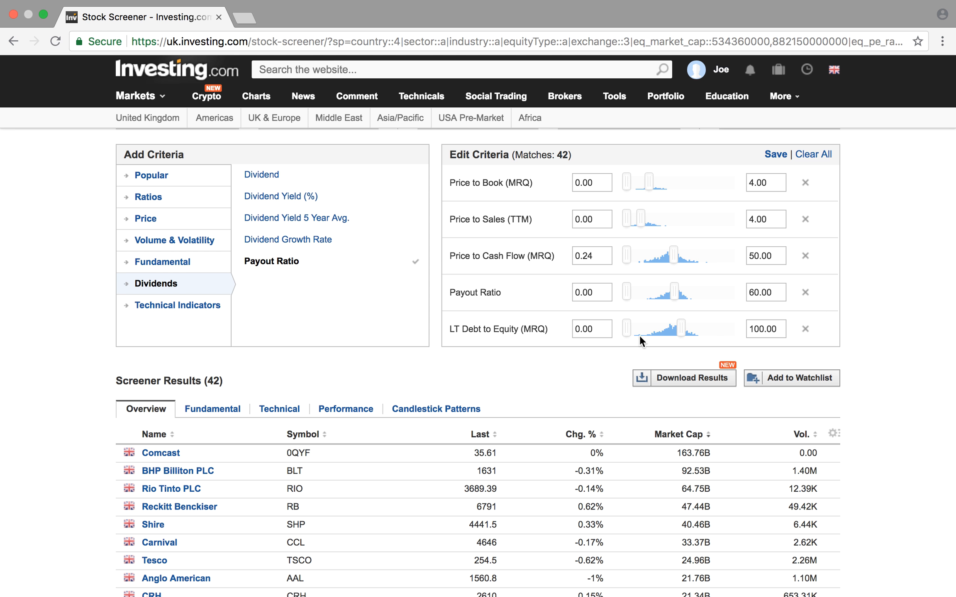
- Look through the list of companies in the screener results and check the criteria in use
scroll(640, 335, down, 2)
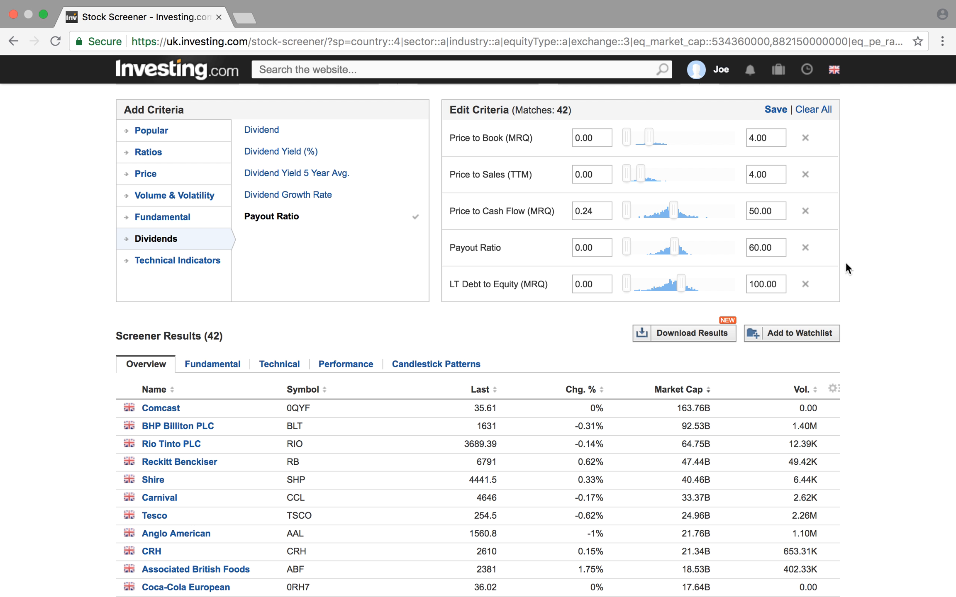
scroll(433, 317, down, 4)
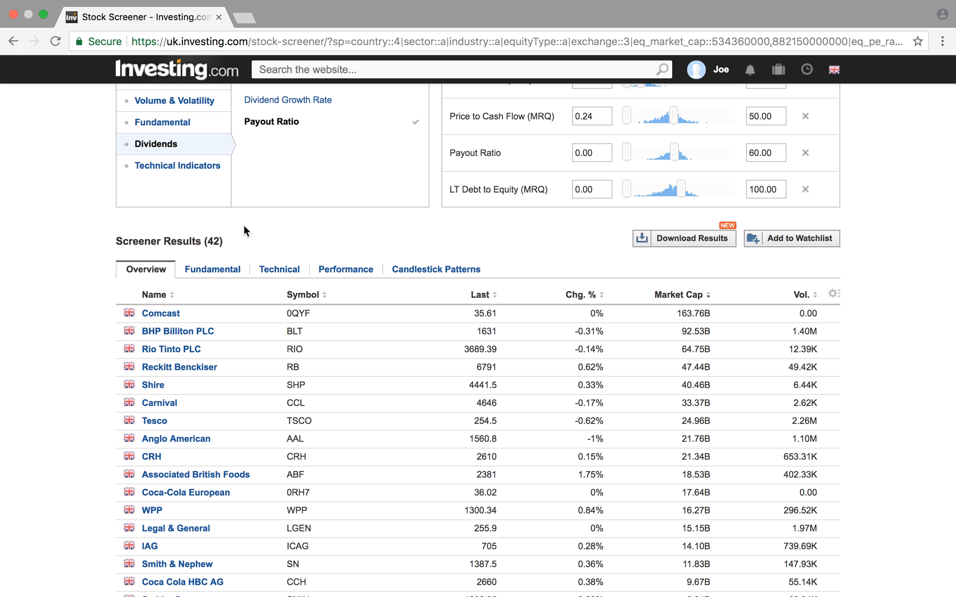
scroll(406, 305, down, 18)
scroll(406, 304, down, 5)
scroll(405, 305, up, 15)
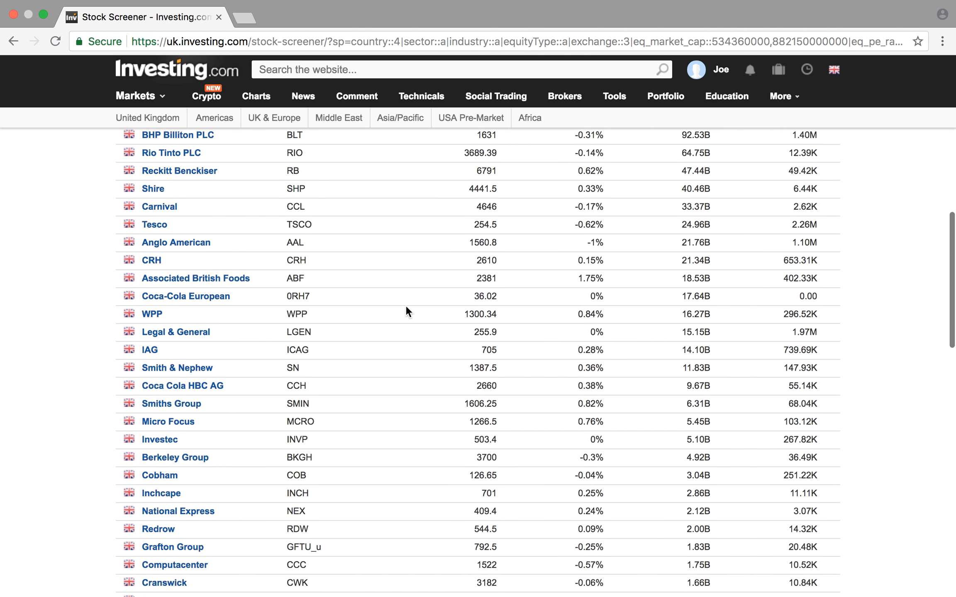
scroll(405, 305, up, 10)
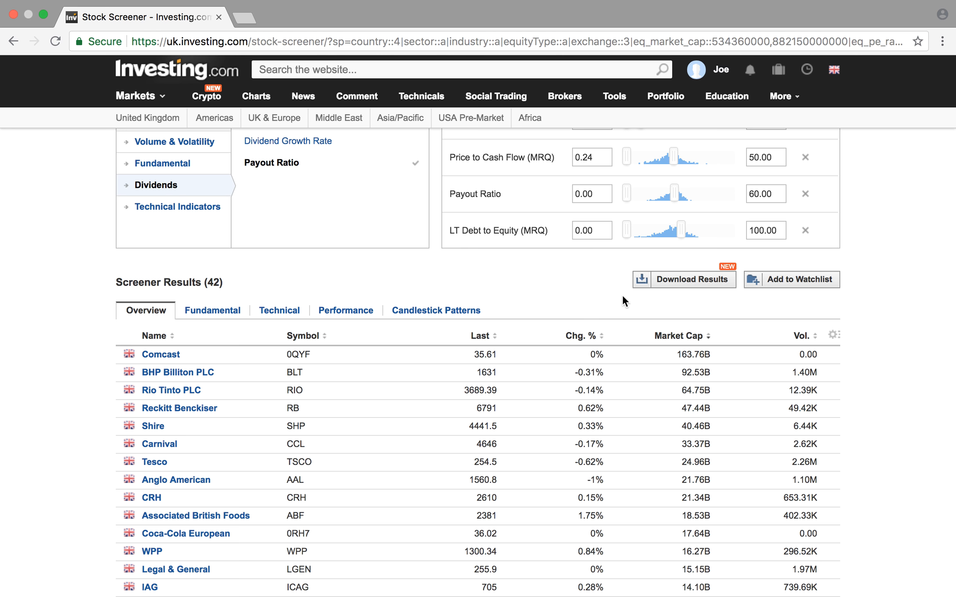
scroll(621, 294, up, 6)
scroll(740, 279, up, 3)
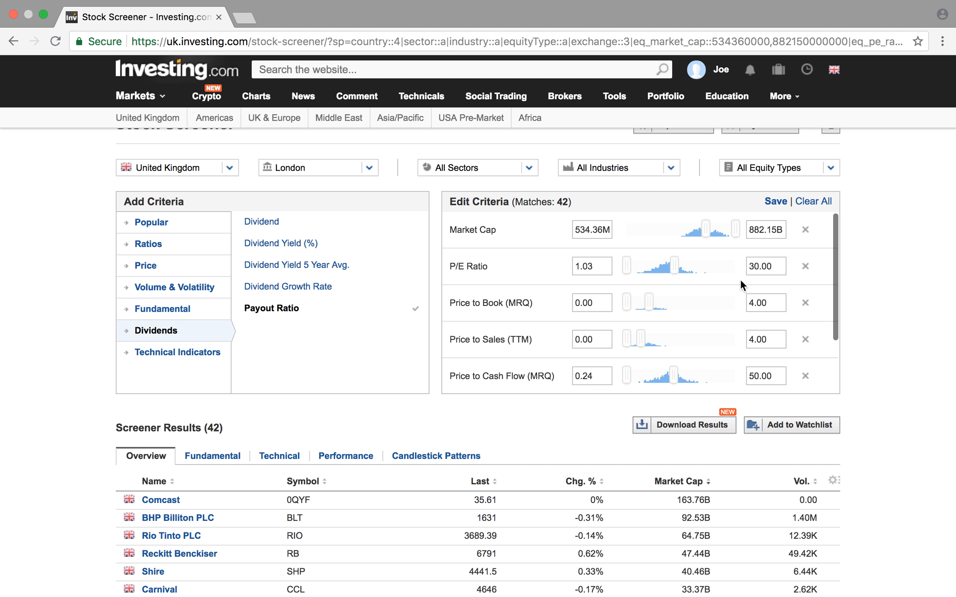
- Tighten the valuation limits by setting the P/E Ratio maximum to 25 and the Price to Book (MRQ) maximum to 3
double_click(770, 268)
text(25)
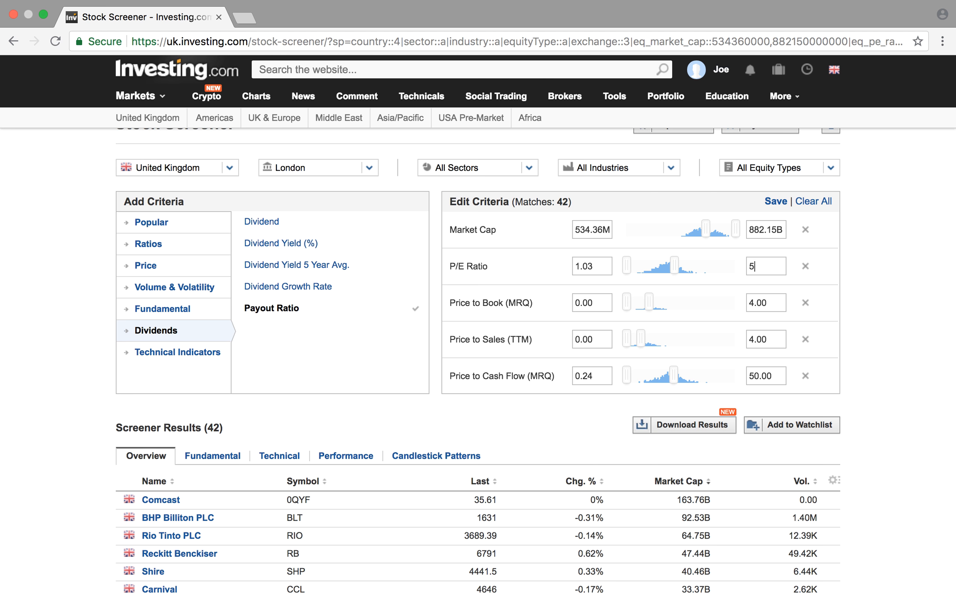
key(Return)
double_click(775, 301)
text(3)
key(Return)
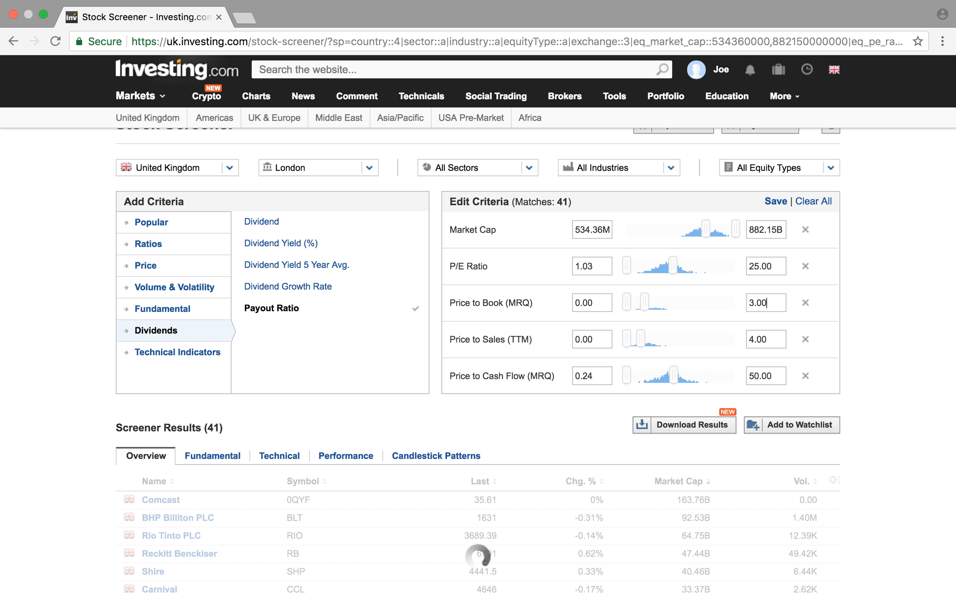
- Set the maximum of the Price to Cash Flow (MRQ) criterion to 30
double_click(774, 379)
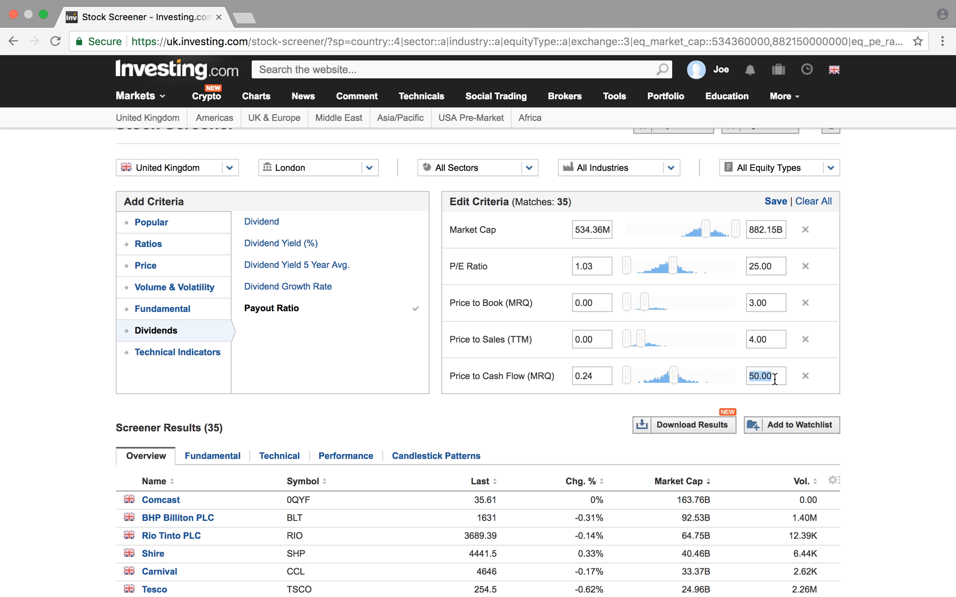
text(30)
key(Return)
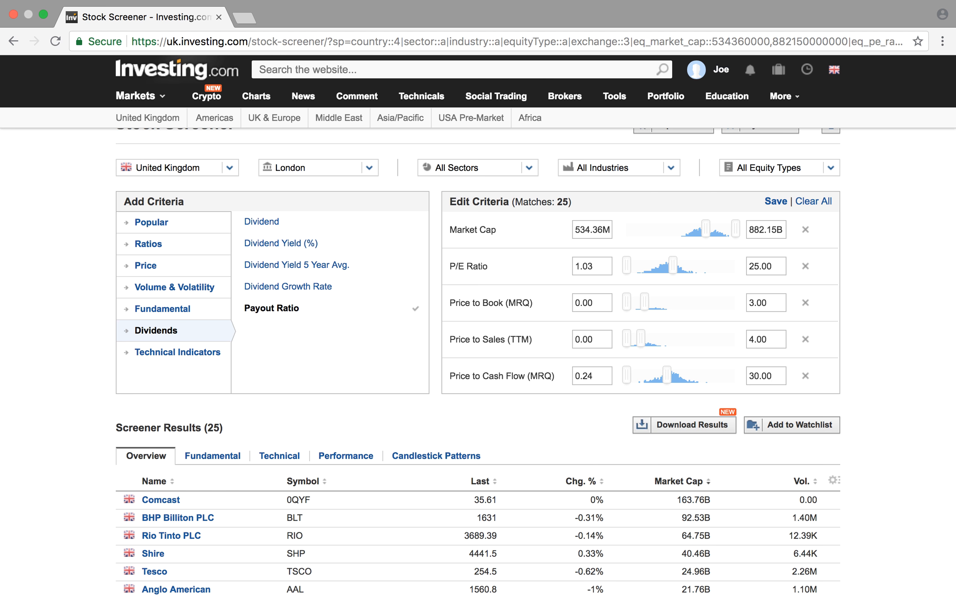
- Set the maximum of the LT Debt to Equity (MRQ) criterion to 80
scroll(715, 355, down, 3)
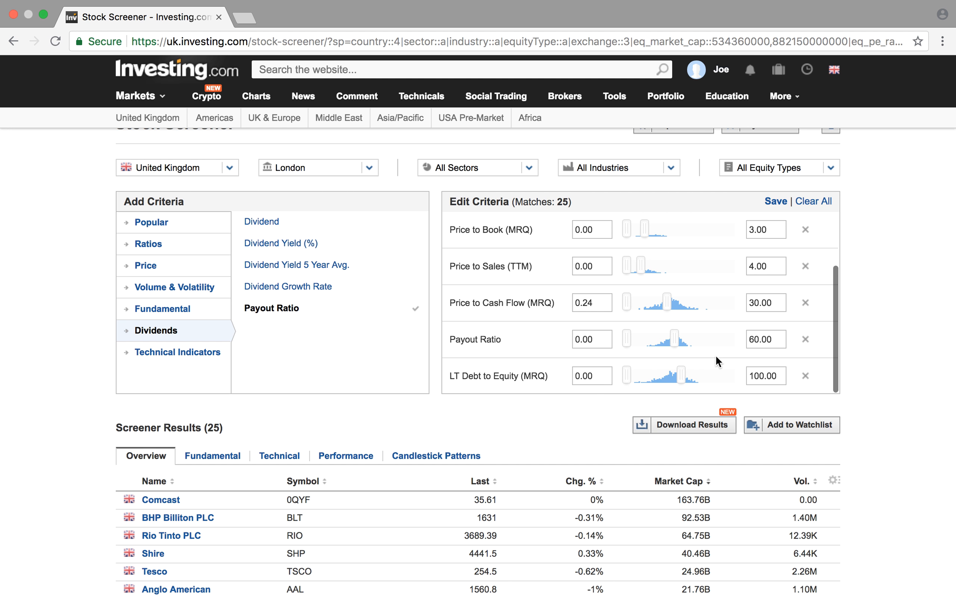
scroll(562, 412, down, 2)
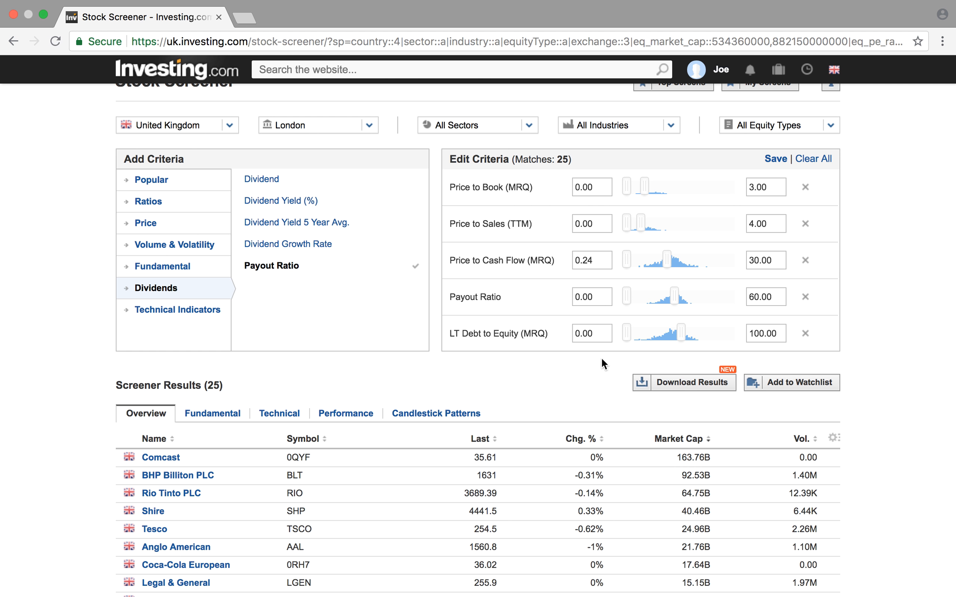
scroll(561, 373, down, 2)
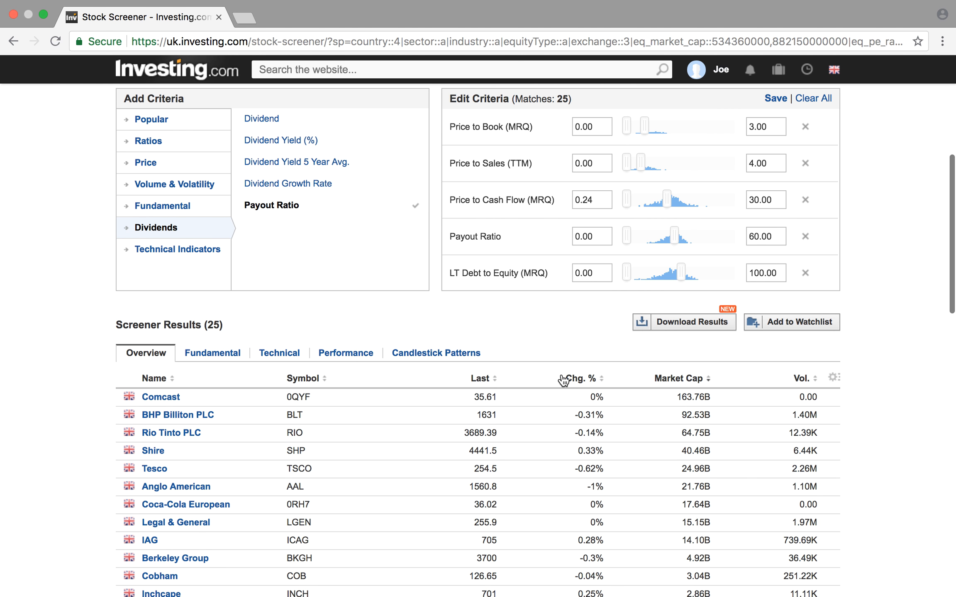
double_click(781, 274)
text(80)
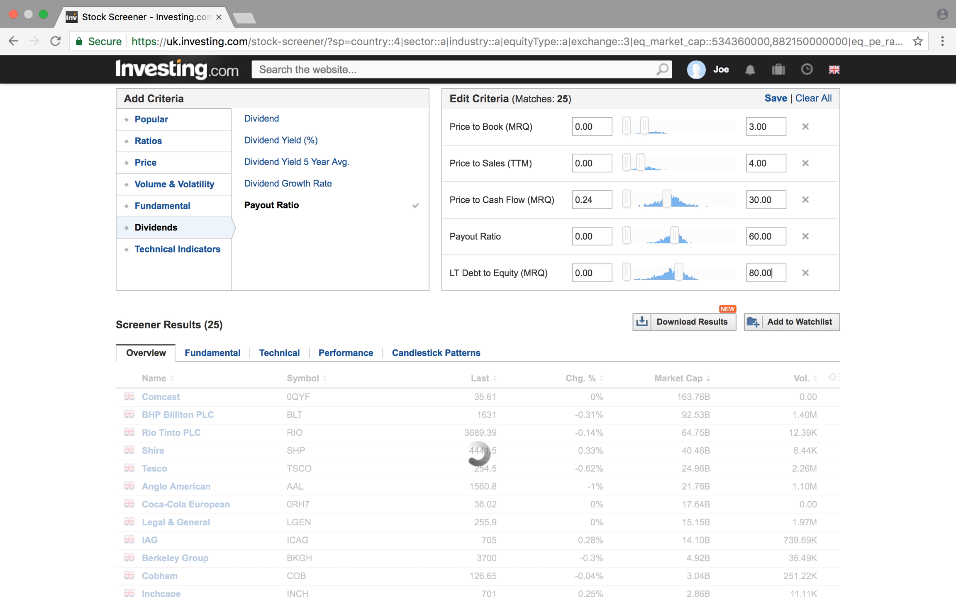
- Review the companies that pass the tightened screen along with the criteria applied to them
scroll(500, 308, down, 5)
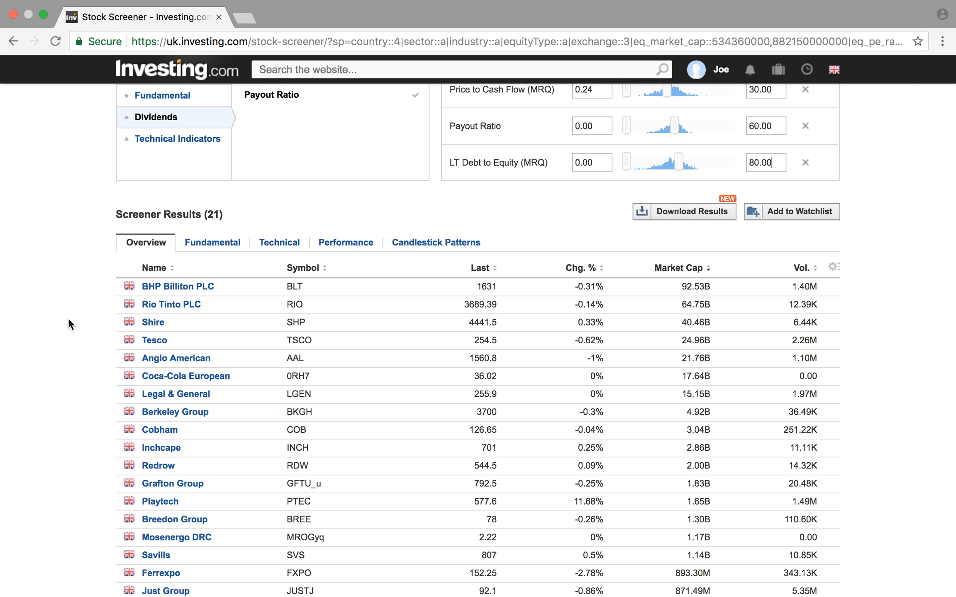
scroll(68, 318, down, 5)
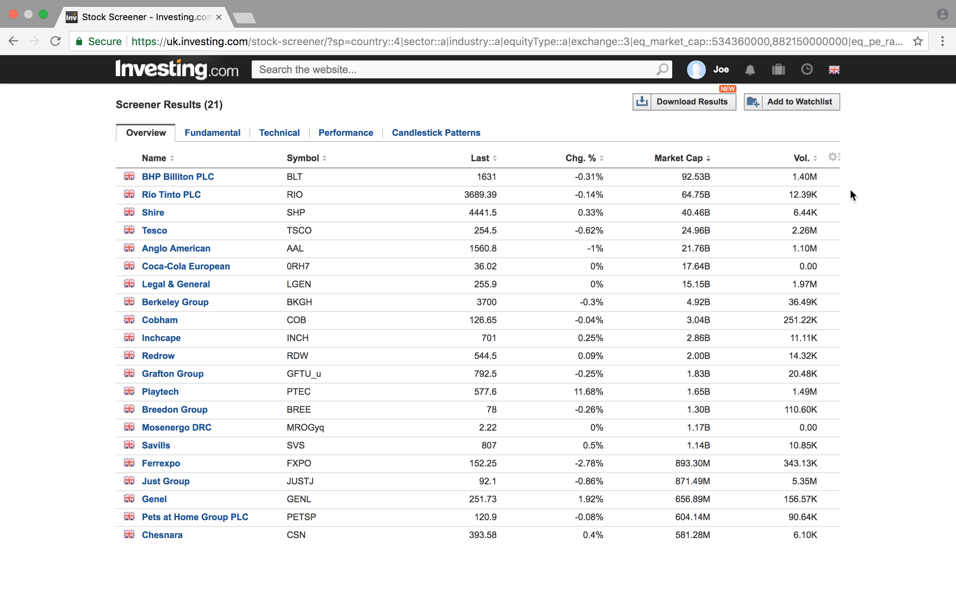
scroll(854, 192, up, 10)
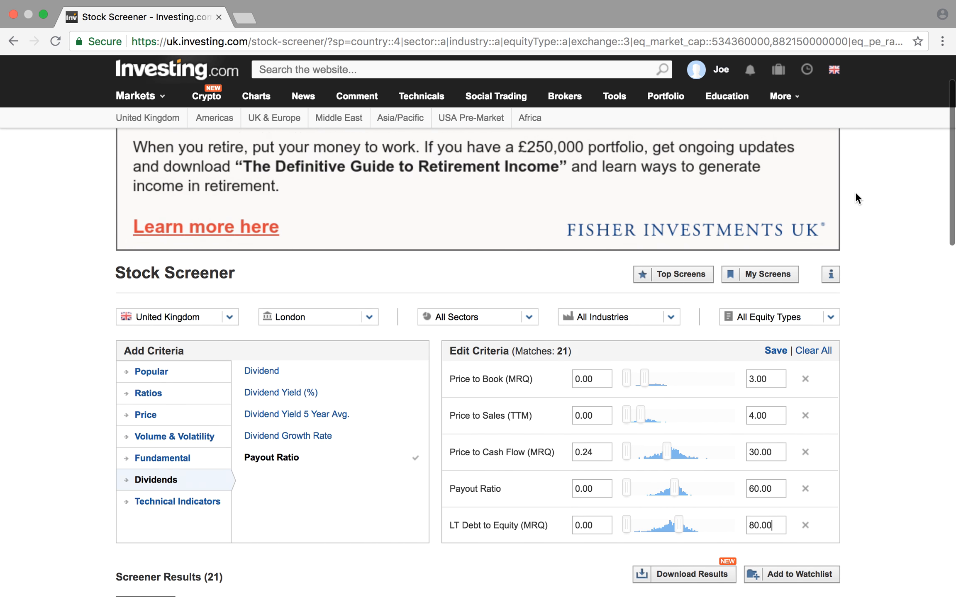
scroll(845, 282, down, 3)
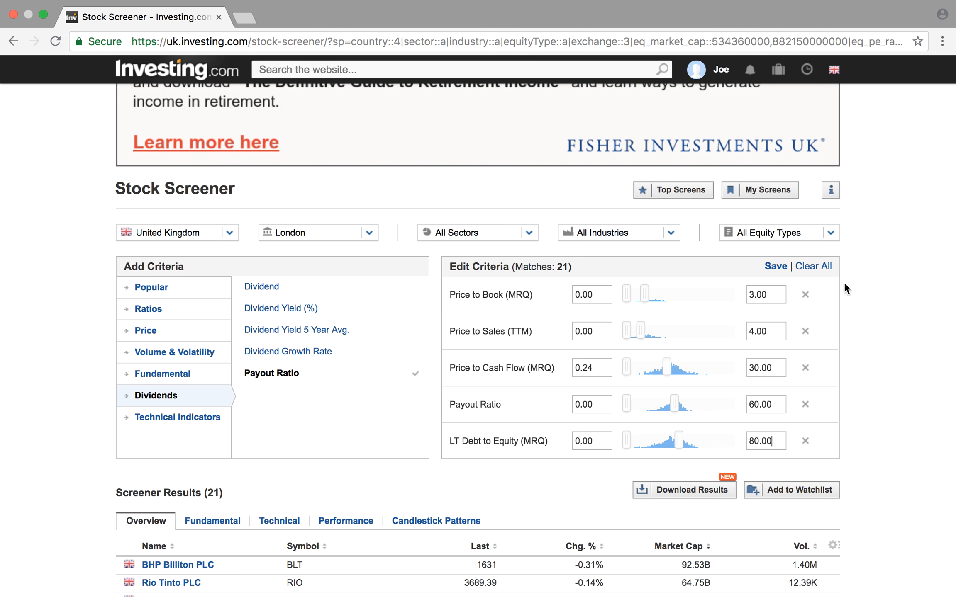
scroll(844, 284, down, 2)
scroll(844, 287, down, 1)
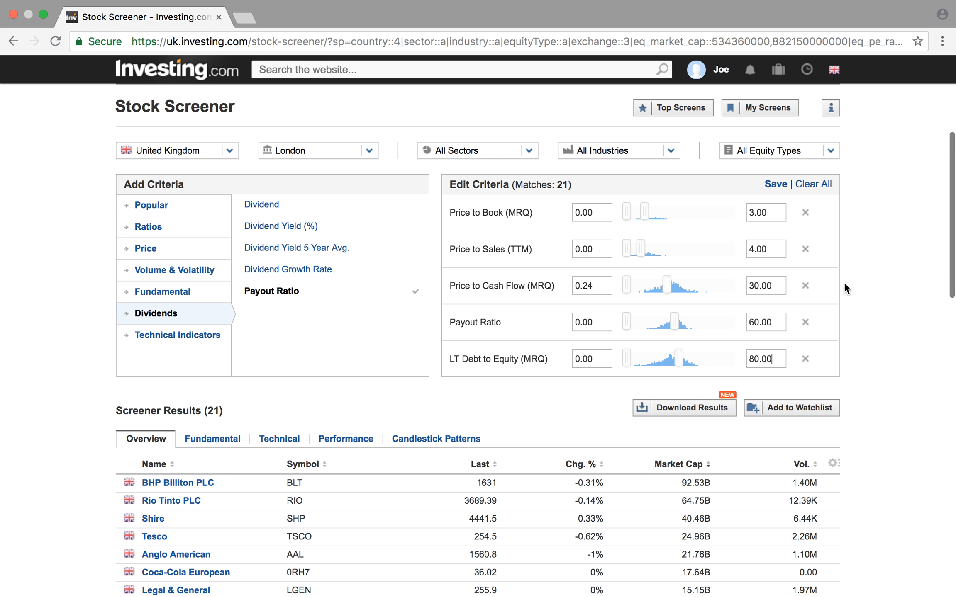